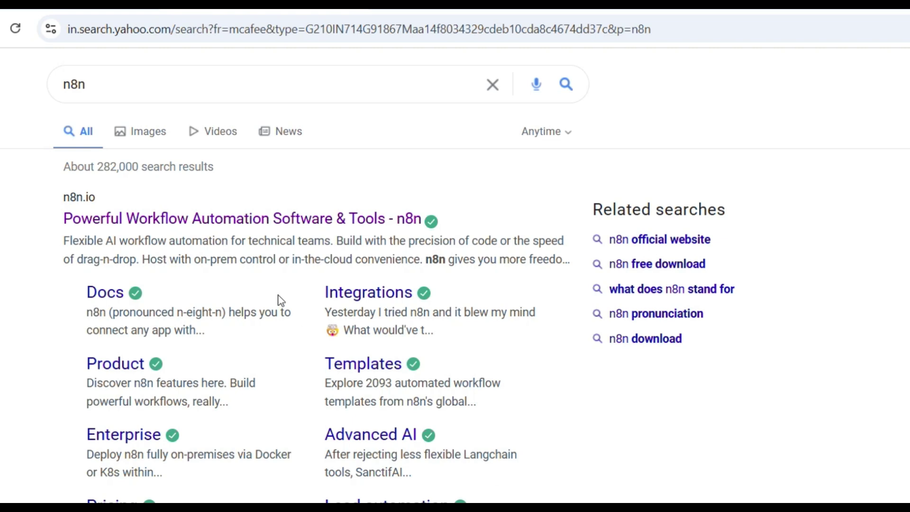
Open the n8n website from the search results and create a new workflow in the n8n workspace
{"action": "left_click", "coordinate": [291, 220]}
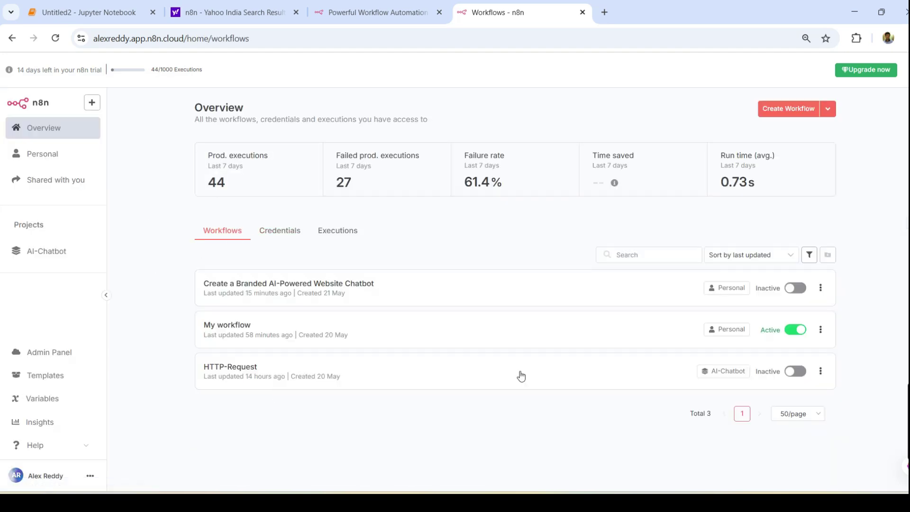
{"action": "left_click", "coordinate": [787, 110]}
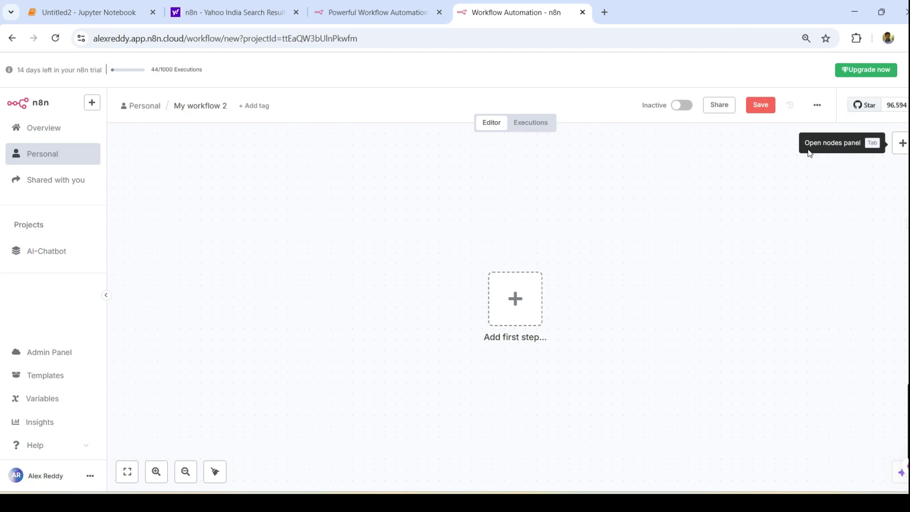
Search the nodes for "chat" and add a Chat Trigger as the workflow's first step
{"action": "left_click", "coordinate": [902, 146]}
{"action": "left_click", "coordinate": [764, 183]}
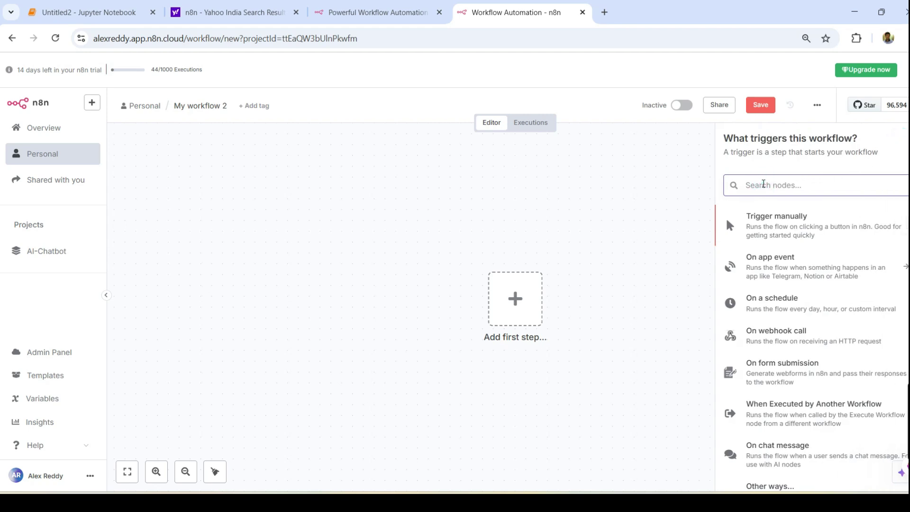
{"action": "type", "text": "w"}
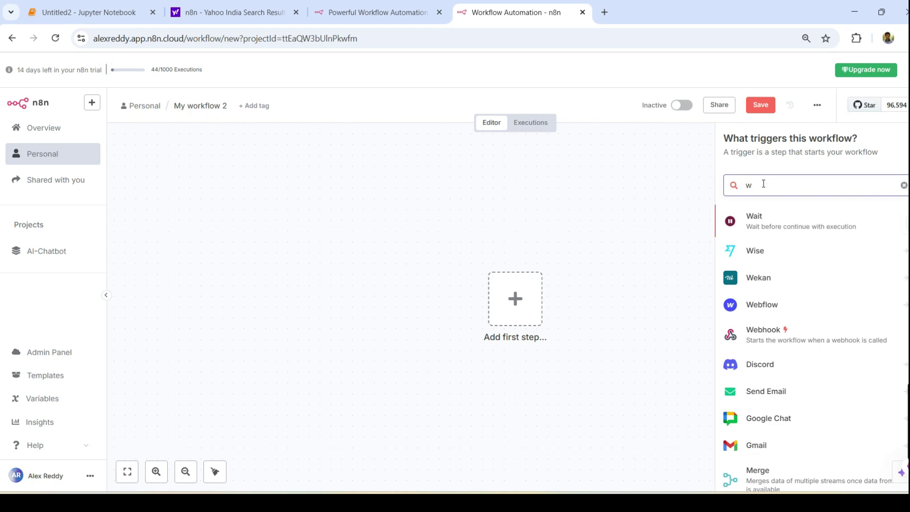
{"action": "key", "text": "BackSpace"}
{"action": "type", "text": "chat"}
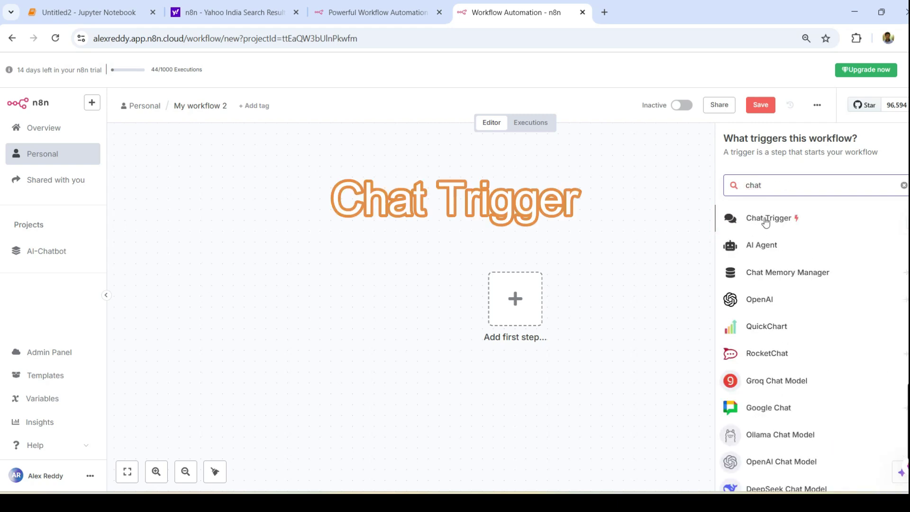
{"action": "left_click", "coordinate": [765, 218]}
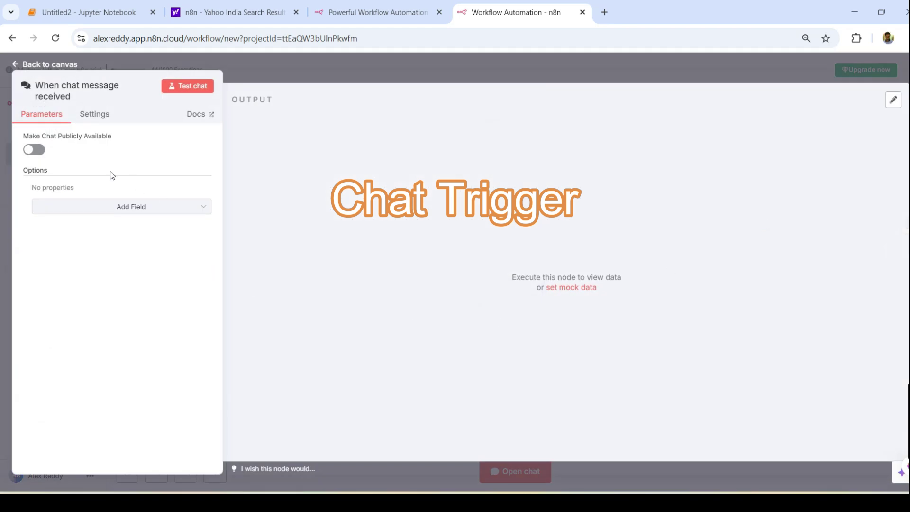
{"action": "left_click_drag", "start_coordinate": [94, 86], "coordinate": [118, 87]}
{"action": "left_click", "coordinate": [118, 86]}
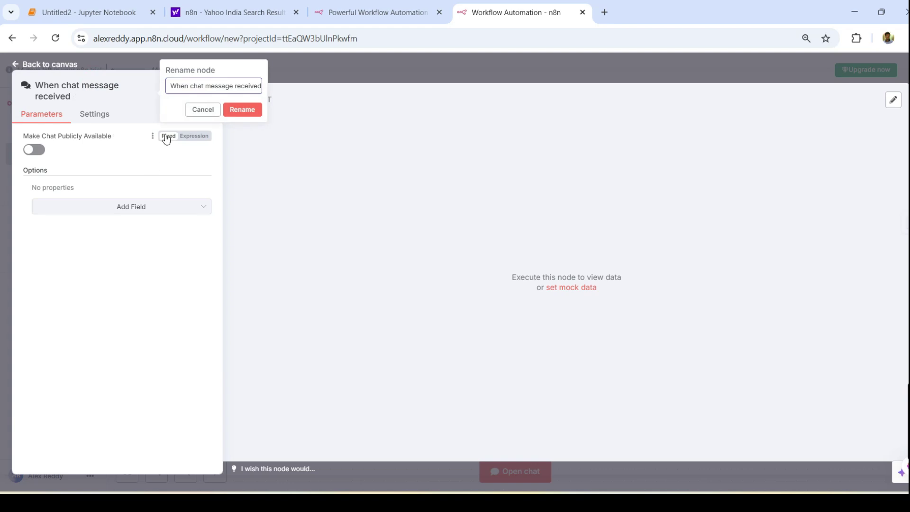
{"action": "left_click", "coordinate": [201, 112]}
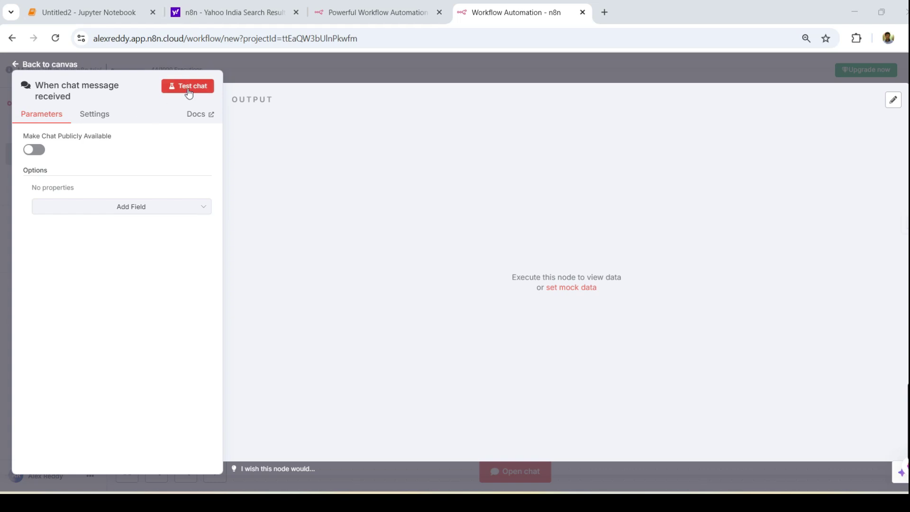
Test the chat trigger by sending the message "Hi" in the workflow's chat
{"action": "left_click", "coordinate": [189, 88]}
{"action": "left_click", "coordinate": [166, 471]}
{"action": "type", "text": "H"}
{"action": "key", "text": "Return"}
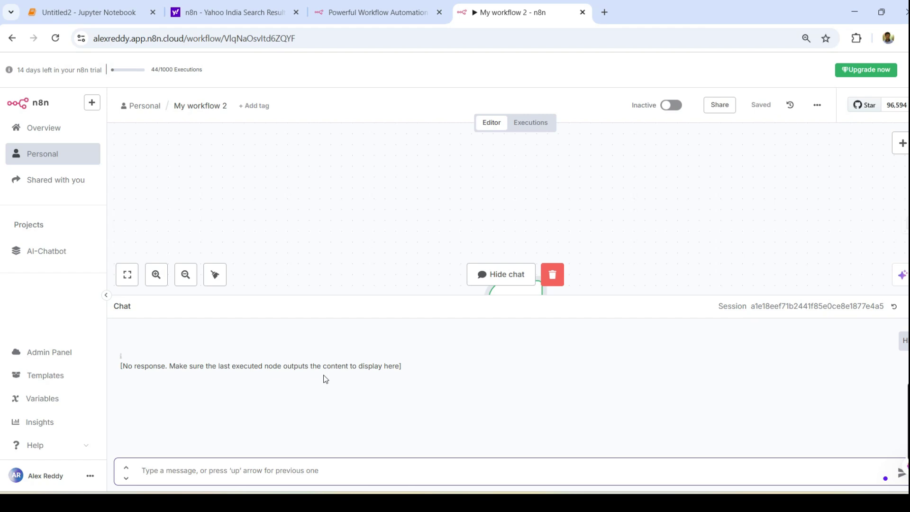
Connect an AI Agent node to the chat trigger's output and expand the input variables and context it can use
{"action": "scroll", "coordinate": [417, 217], "scroll_direction": "down", "scroll_amount": 3}
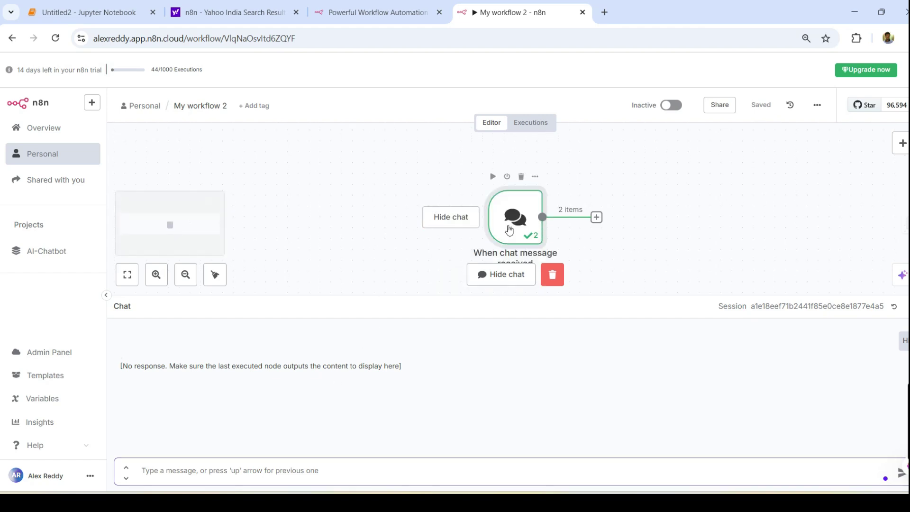
{"action": "left_click_drag", "start_coordinate": [507, 229], "coordinate": [475, 206]}
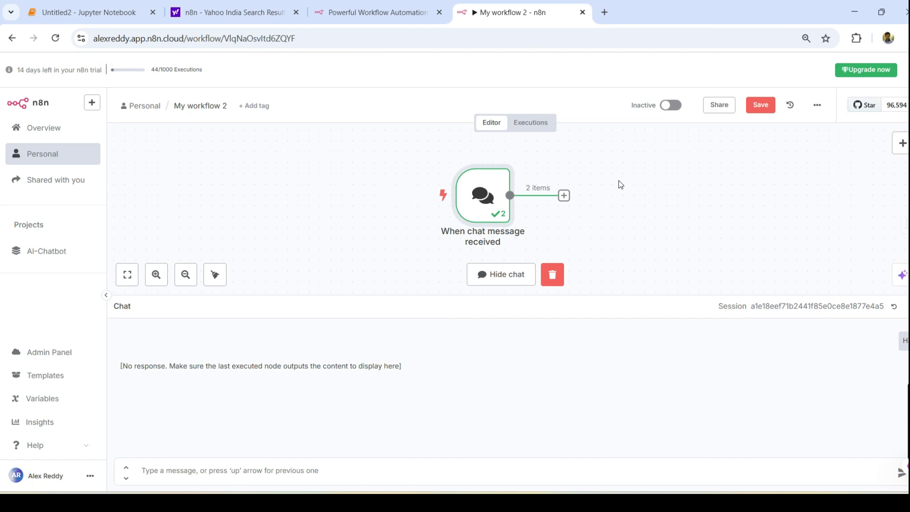
{"action": "left_click", "coordinate": [564, 197]}
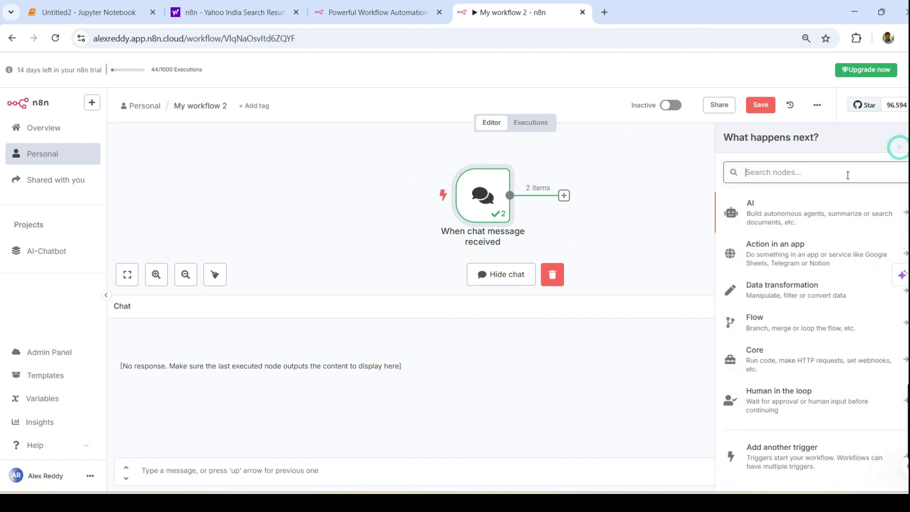
{"action": "left_click", "coordinate": [755, 213]}
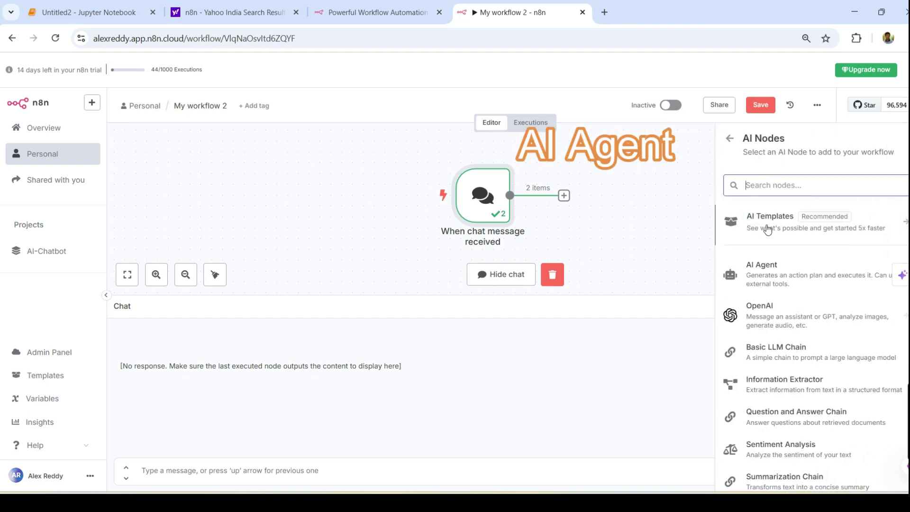
{"action": "left_click", "coordinate": [761, 269]}
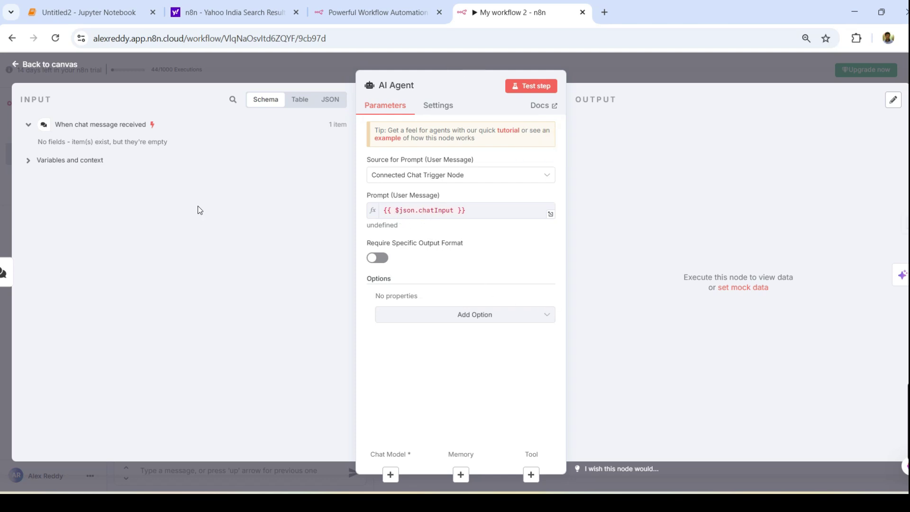
{"action": "left_click", "coordinate": [28, 162]}
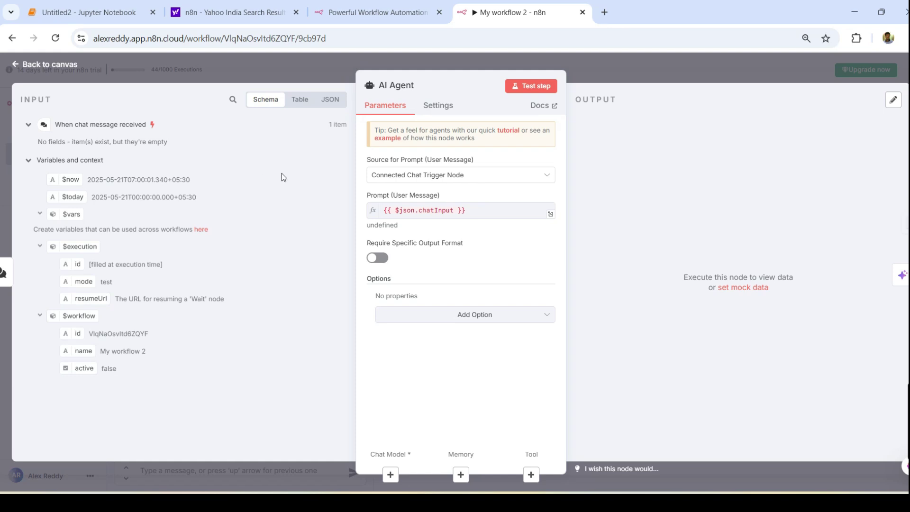
{"action": "left_click", "coordinate": [16, 68]}
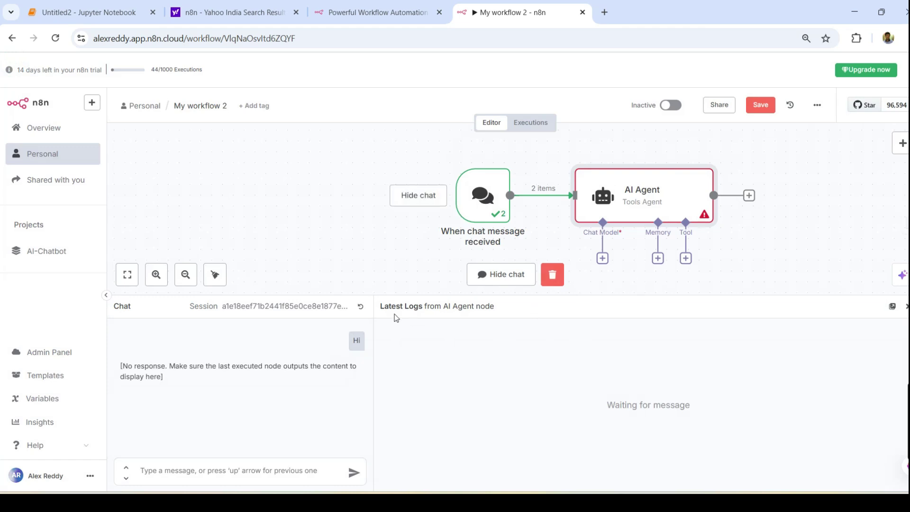
Close the chat and logs area and move the AI Agent node closer to the chat trigger
{"action": "left_click", "coordinate": [649, 304]}
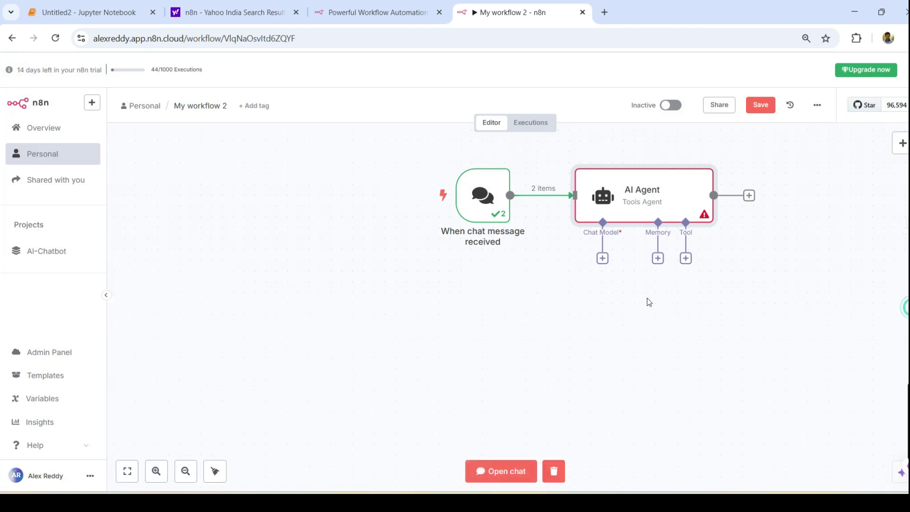
{"action": "left_click_drag", "start_coordinate": [636, 200], "coordinate": [604, 204]}
{"action": "left_click_drag", "start_coordinate": [366, 141], "coordinate": [845, 334]}
{"action": "scroll", "coordinate": [551, 262], "scroll_direction": "up", "scroll_amount": 5}
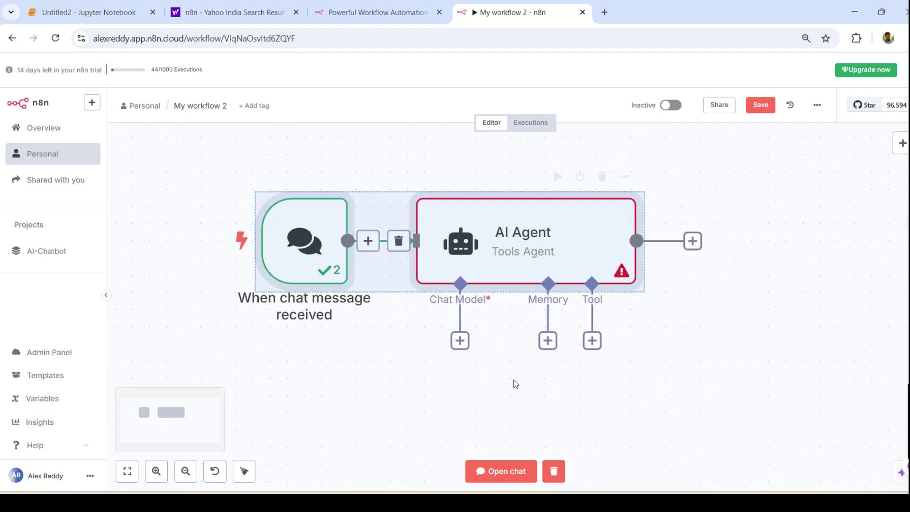
{"action": "left_click", "coordinate": [417, 408]}
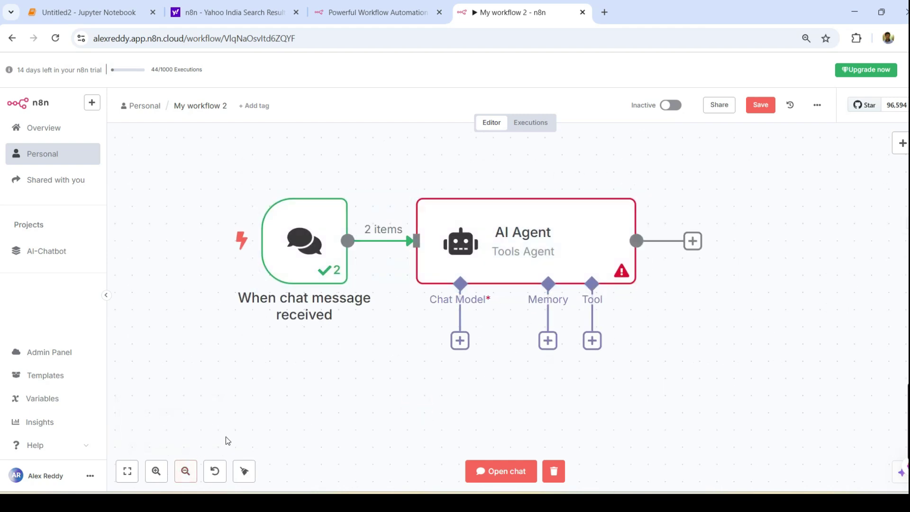
Open the AI Agent's parameters and switch Require Specific Output Format on and back off
{"action": "mouse_move", "coordinate": [281, 308]}
{"action": "mouse_move", "coordinate": [276, 271]}
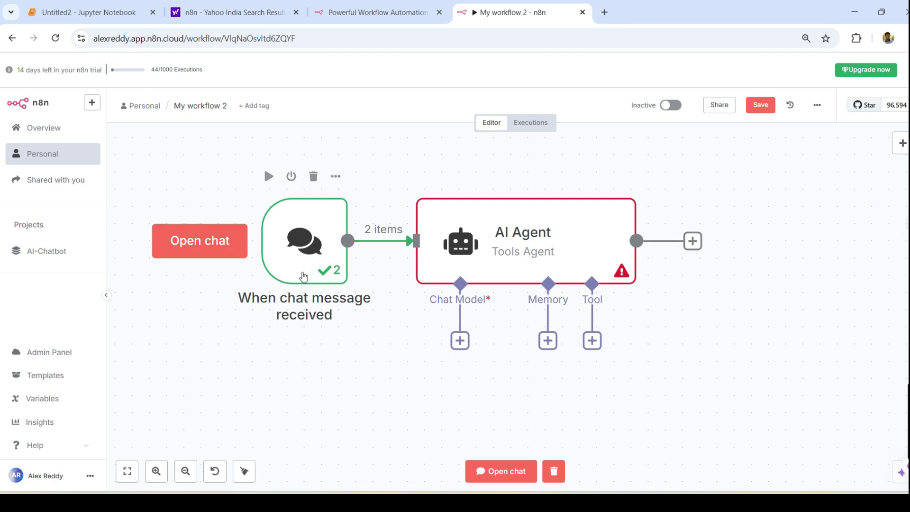
{"action": "mouse_move", "coordinate": [545, 258]}
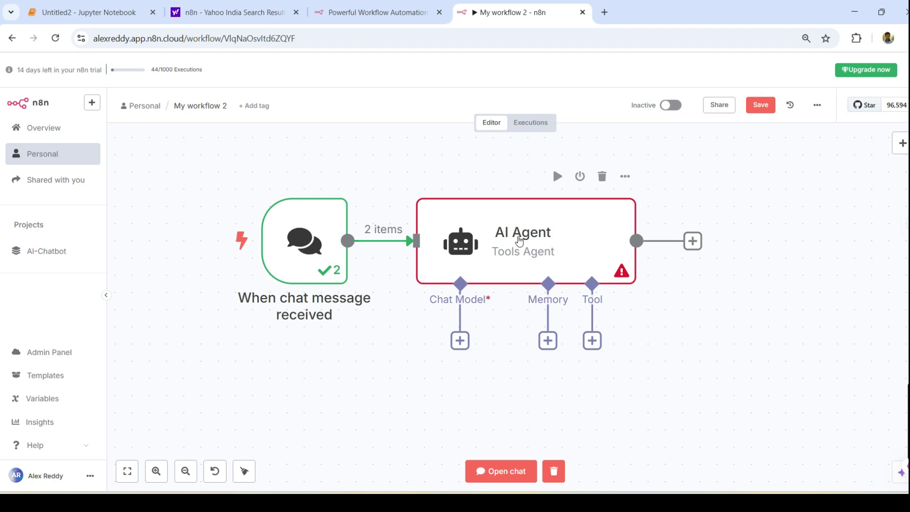
{"action": "double_click", "coordinate": [520, 241]}
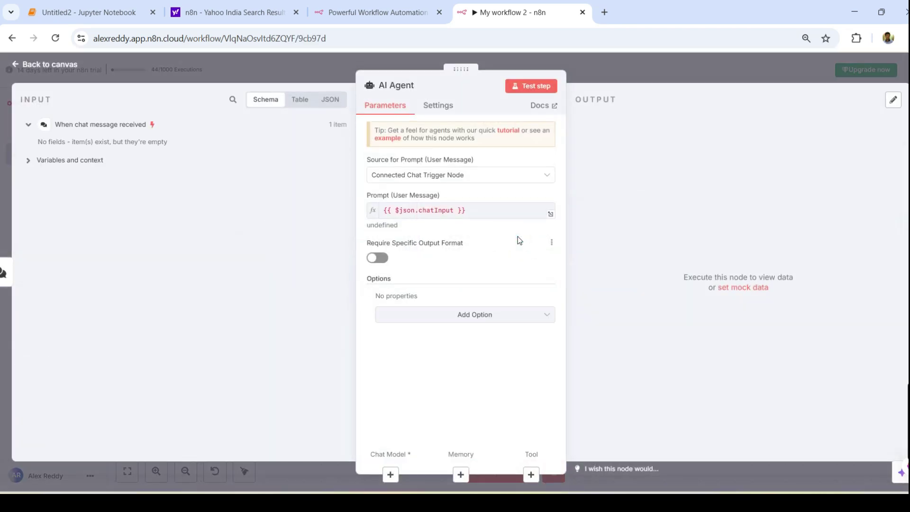
{"action": "left_click", "coordinate": [384, 261]}
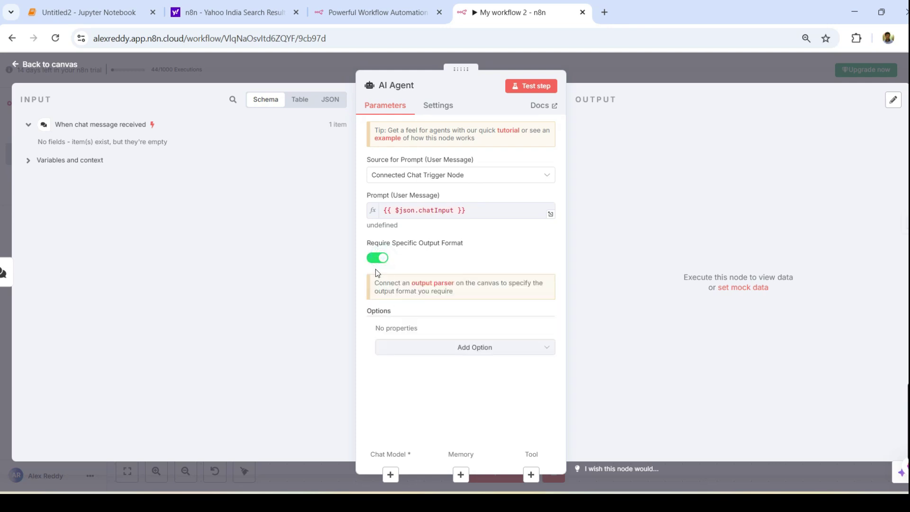
{"action": "left_click", "coordinate": [378, 259]}
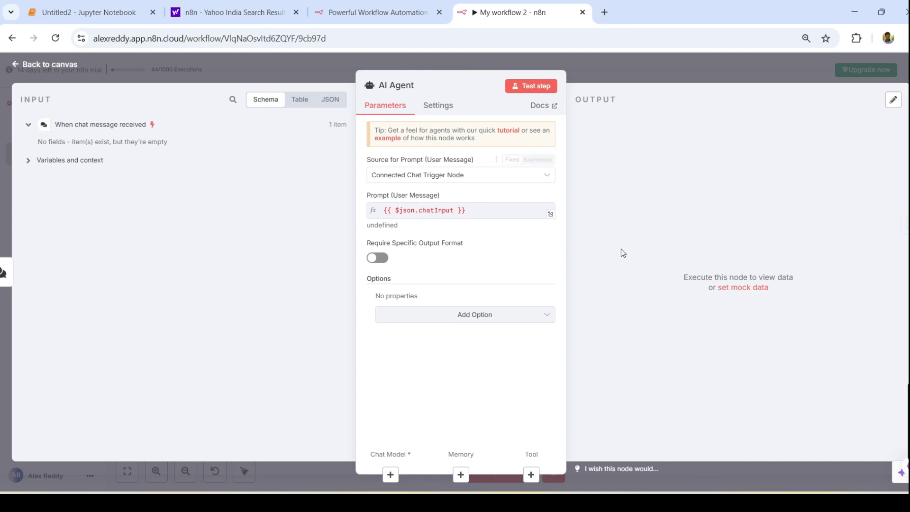
{"action": "left_click", "coordinate": [17, 63]}
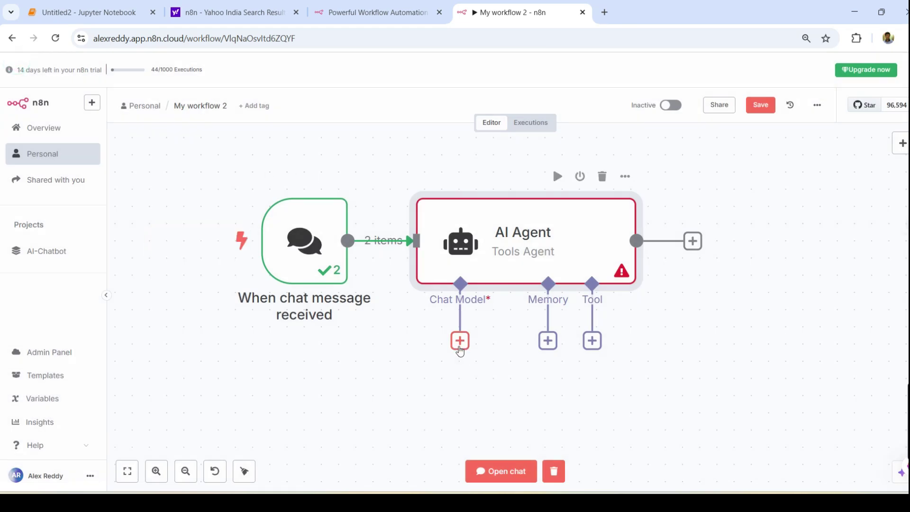
Search the language models for "open" and attach an OpenAI Chat Model to the AI Agent
{"action": "left_click", "coordinate": [460, 341]}
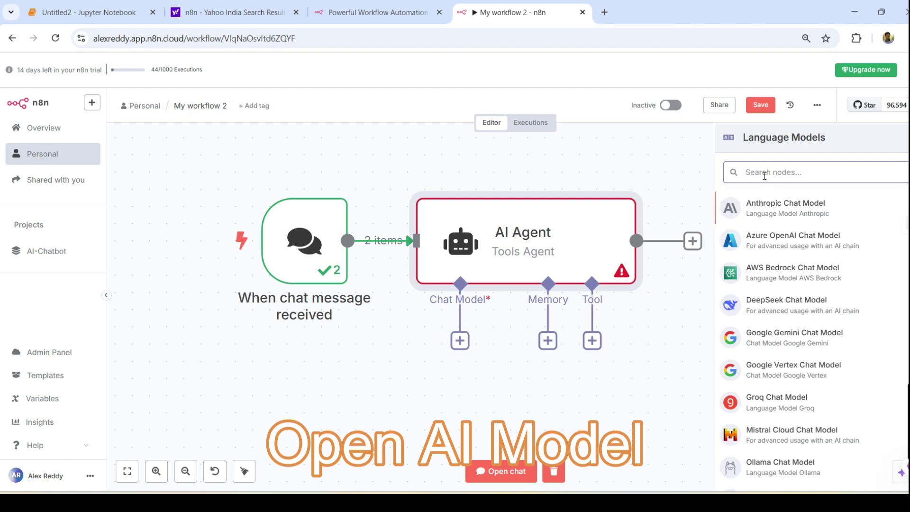
{"action": "type", "text": "open"}
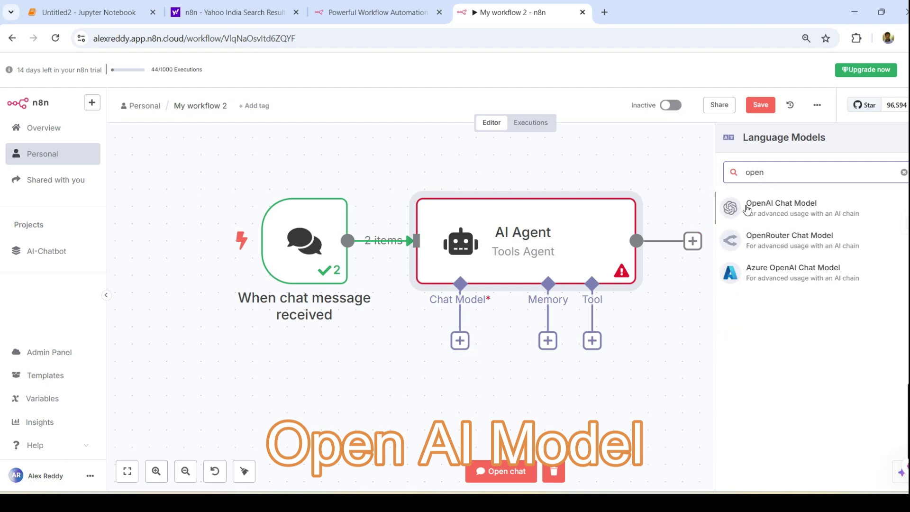
{"action": "left_click", "coordinate": [780, 214]}
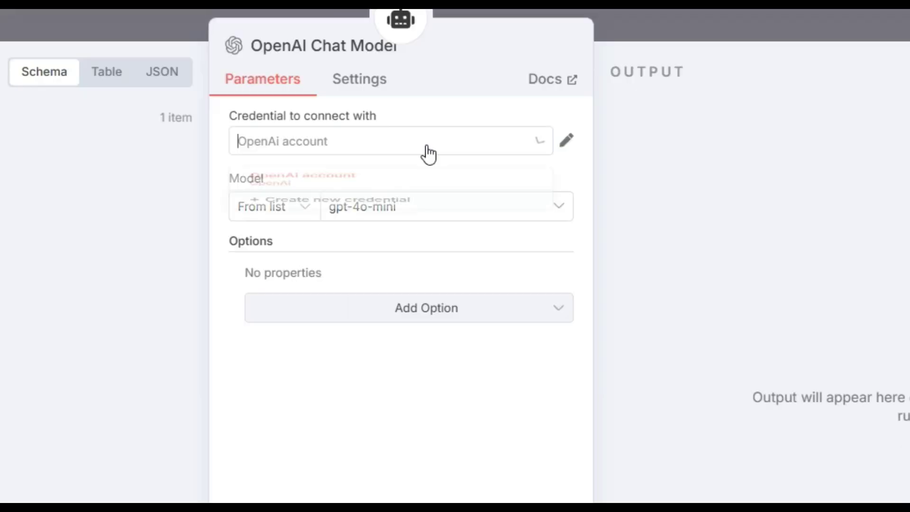
Use the existing OpenAi account credential for the chat model and set its model to gpt-3.5-turbo
{"action": "left_click", "coordinate": [475, 141]}
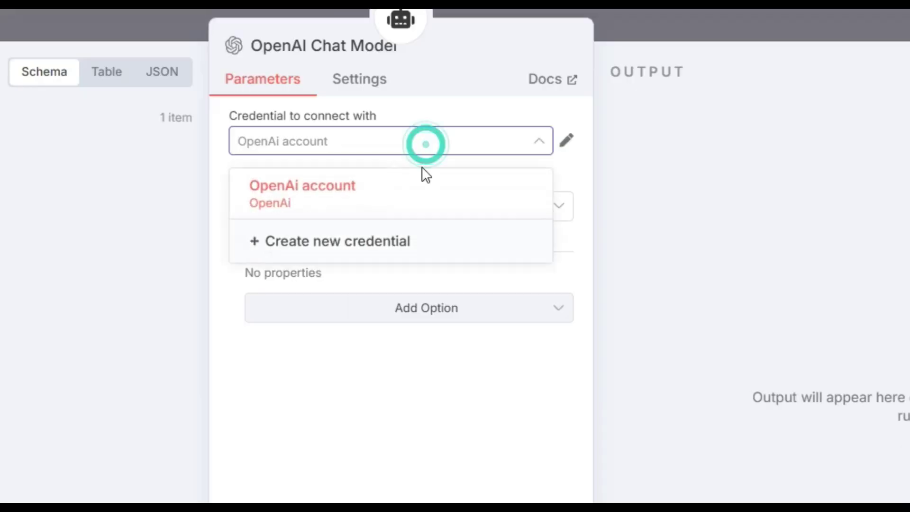
{"action": "left_click", "coordinate": [350, 209]}
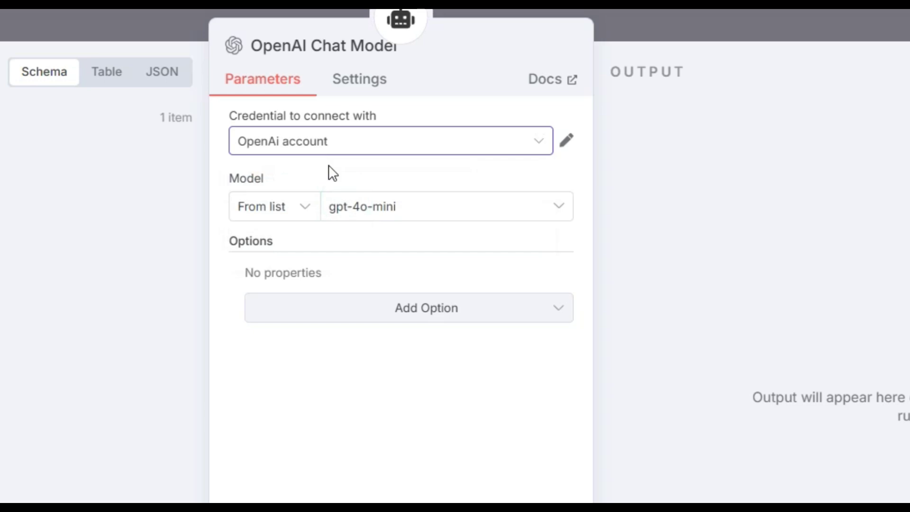
{"action": "left_click", "coordinate": [306, 219]}
{"action": "left_click", "coordinate": [307, 217]}
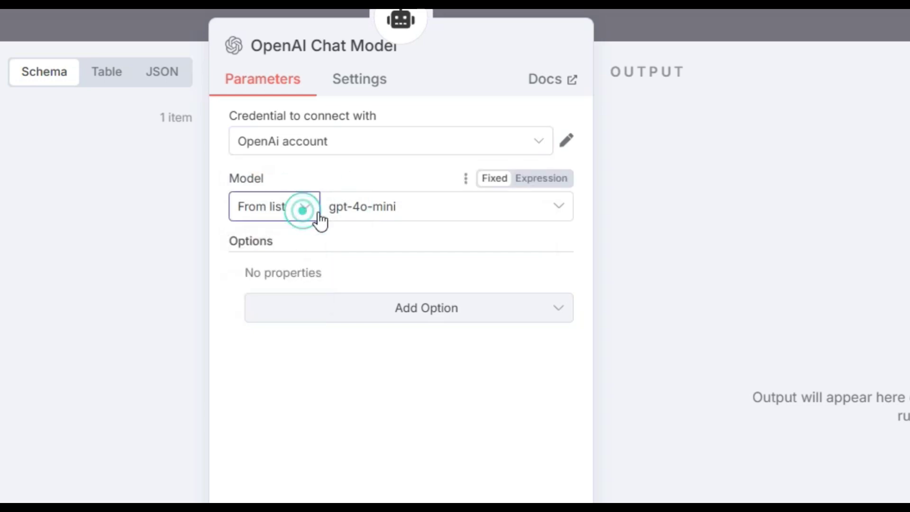
{"action": "left_click", "coordinate": [559, 208]}
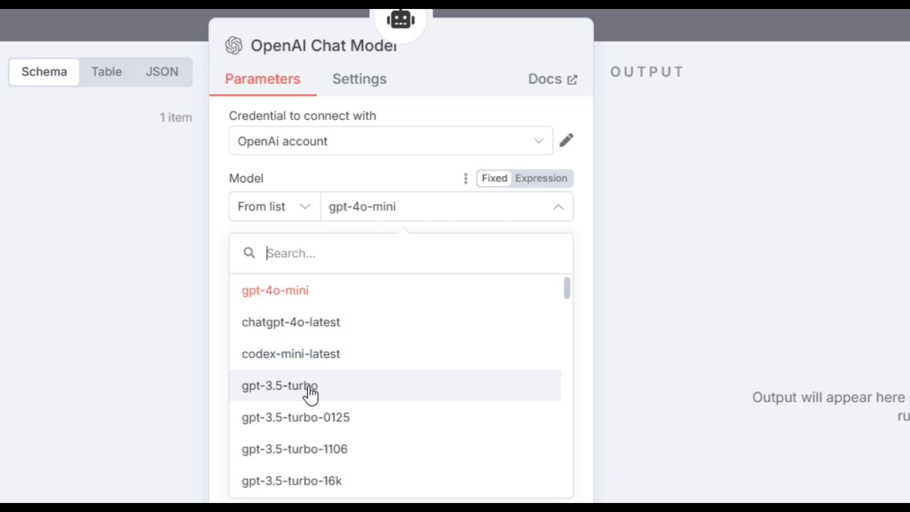
{"action": "left_click", "coordinate": [310, 393]}
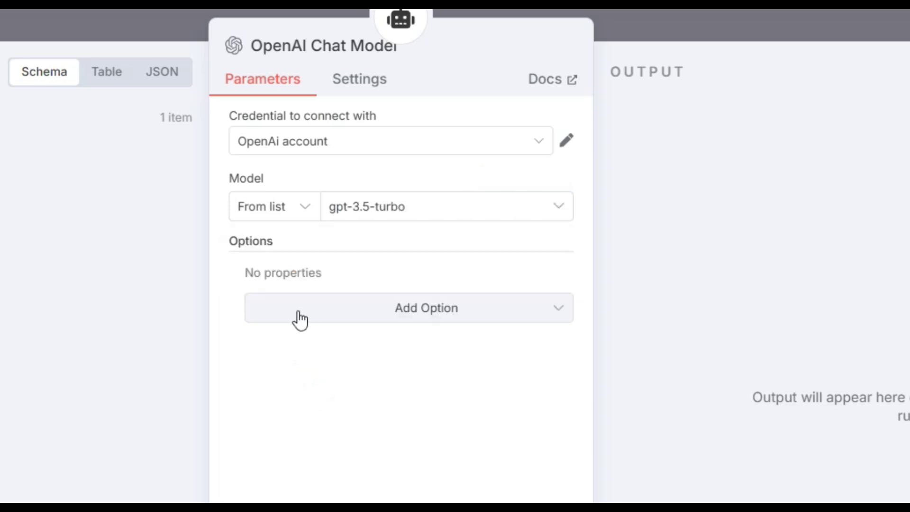
Add a Sampling Temperature option of 0.4 to the OpenAI Chat Model and move its node closer below the AI Agent
{"action": "left_click", "coordinate": [329, 317]}
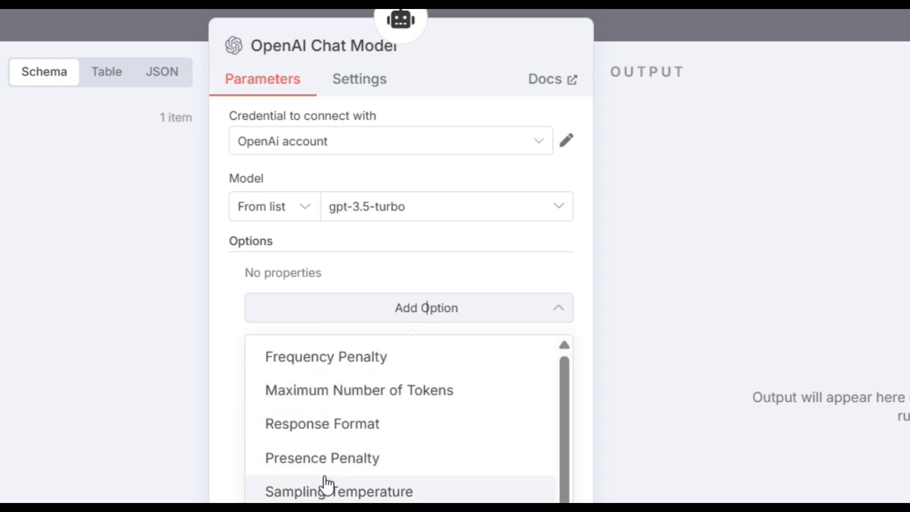
{"action": "scroll", "coordinate": [325, 484], "scroll_direction": "down", "scroll_amount": 1}
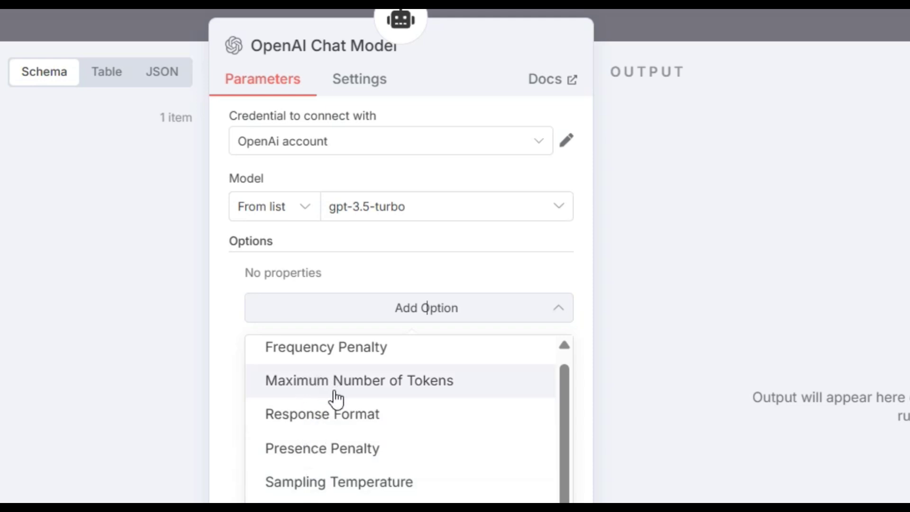
{"action": "scroll", "coordinate": [327, 400], "scroll_direction": "up", "scroll_amount": 1}
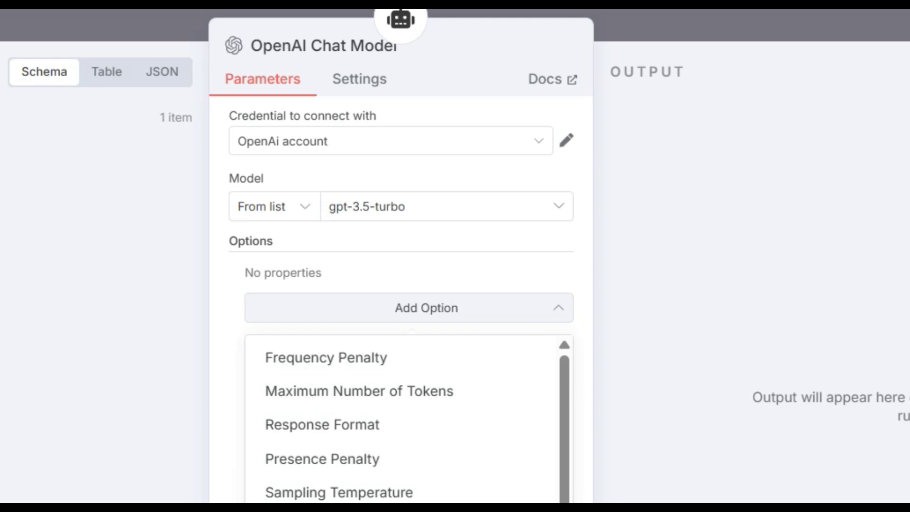
{"action": "left_click", "coordinate": [324, 496]}
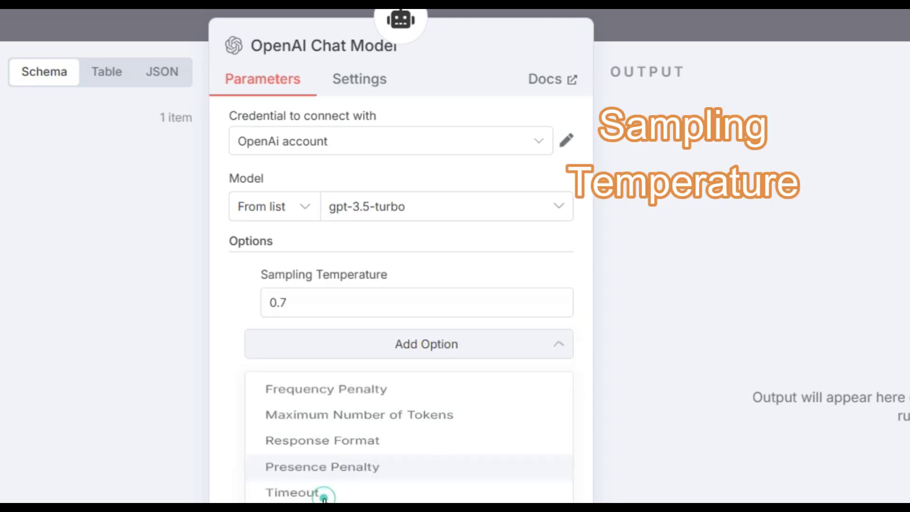
{"action": "left_click", "coordinate": [292, 303]}
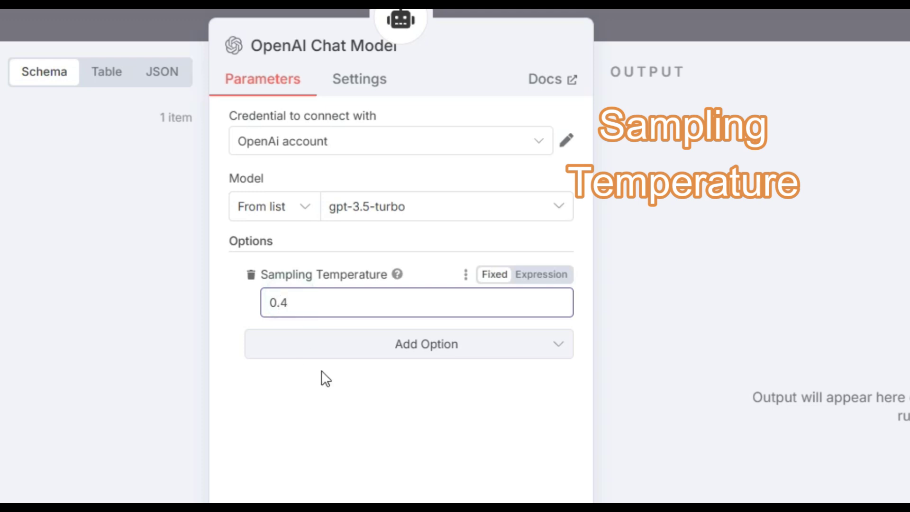
{"action": "left_click", "coordinate": [657, 339]}
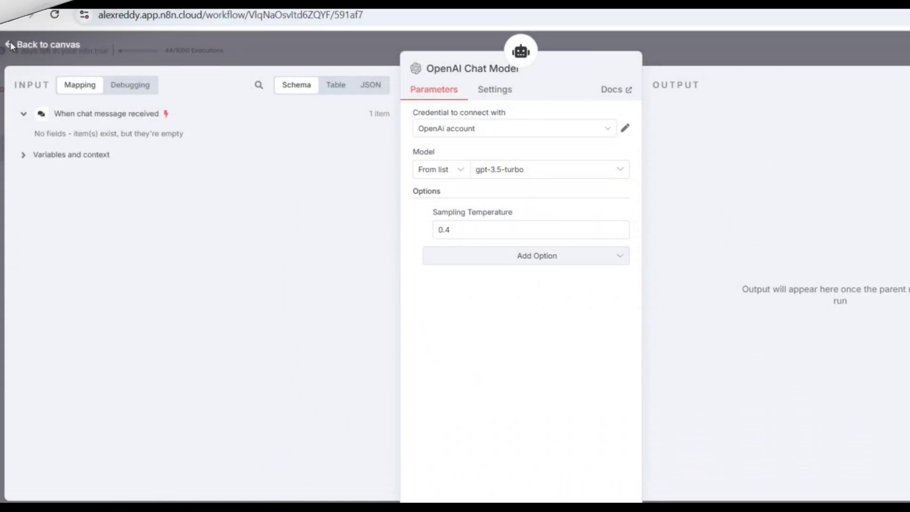
{"action": "key", "text": "Escape"}
{"action": "left_click_drag", "start_coordinate": [519, 431], "coordinate": [515, 410]}
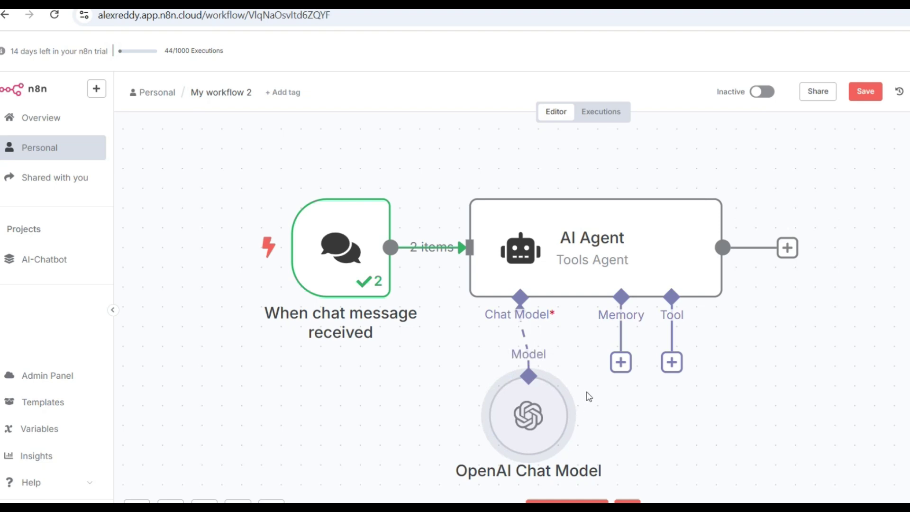
Attach a Simple Memory to the AI Agent and set its Context Window Length to 10
{"action": "left_click", "coordinate": [622, 369]}
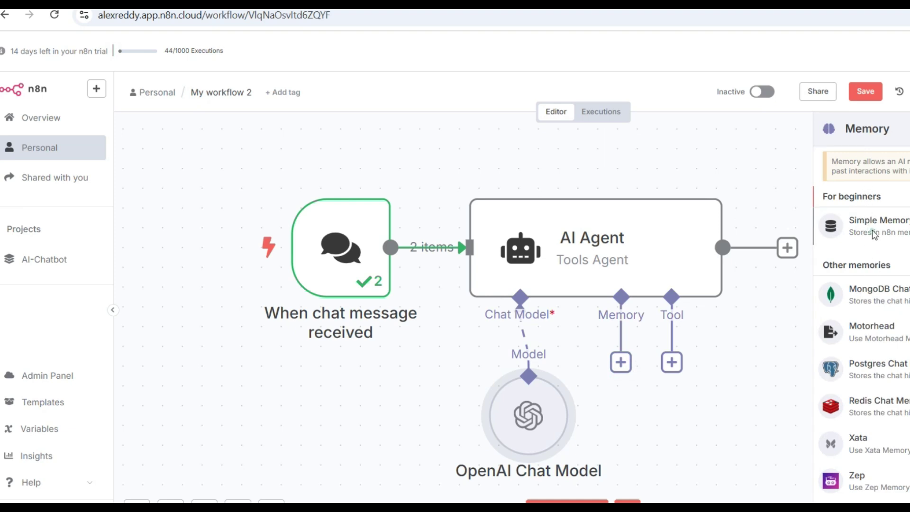
{"action": "left_click", "coordinate": [874, 232]}
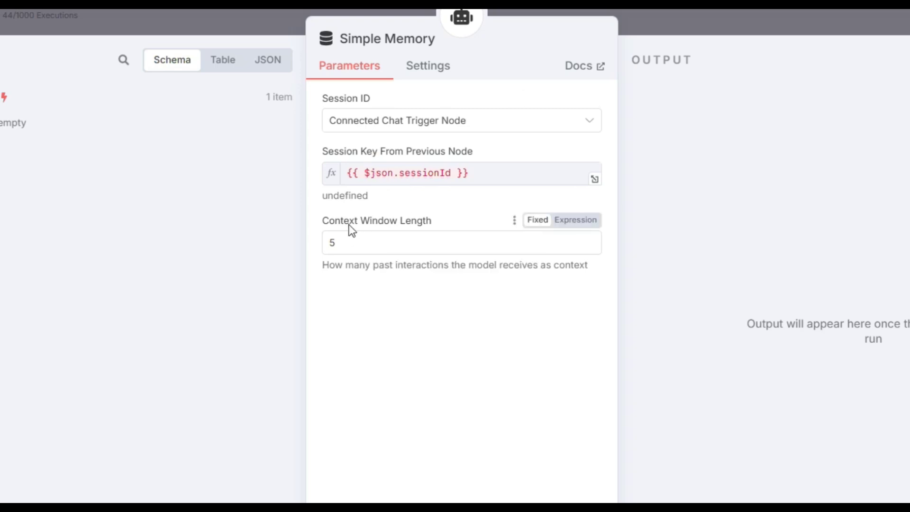
{"action": "left_click", "coordinate": [365, 238]}
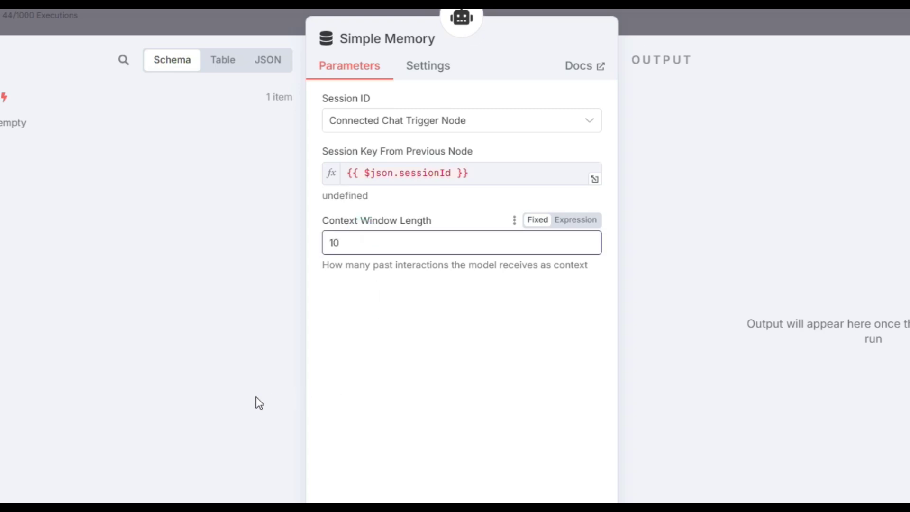
{"action": "left_click", "coordinate": [256, 421]}
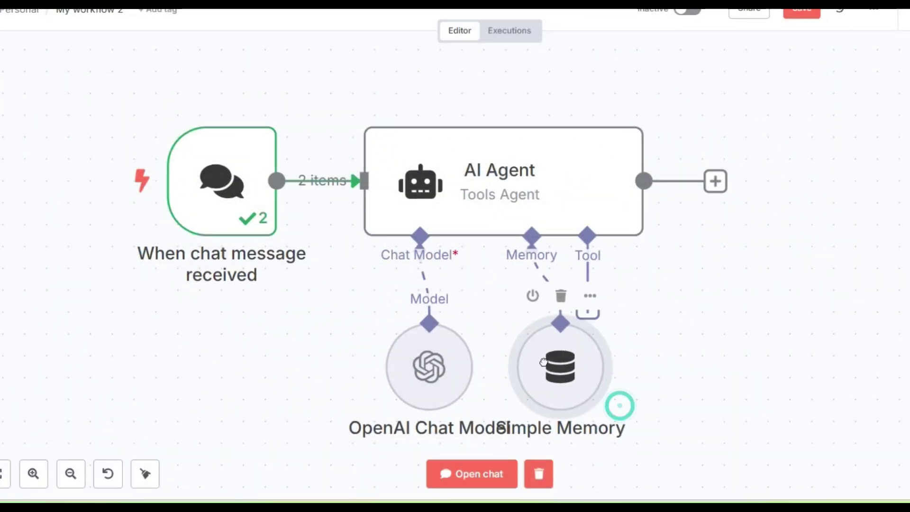
Move the Simple Memory node closer to the AI Agent and shift all workflow nodes together higher on the canvas
{"action": "left_click_drag", "start_coordinate": [544, 363], "coordinate": [533, 351]}
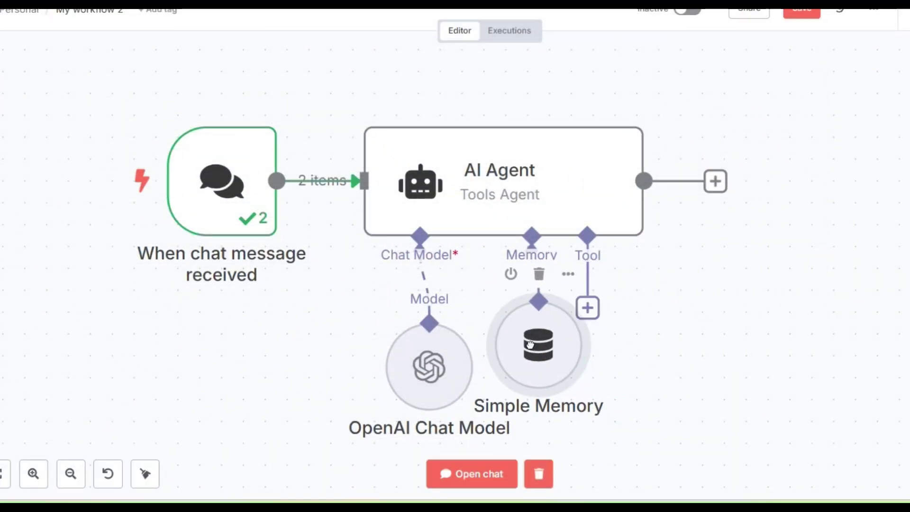
{"action": "mouse_move", "coordinate": [319, 299]}
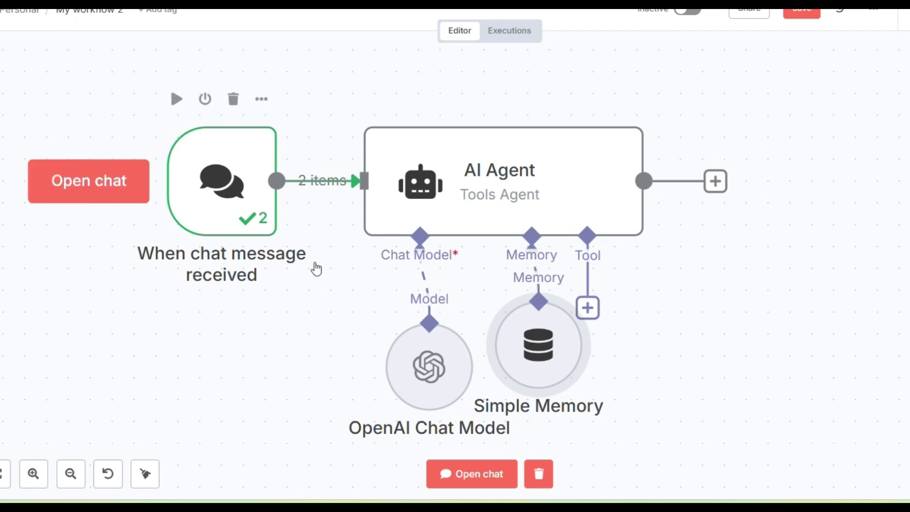
{"action": "scroll", "coordinate": [316, 269], "scroll_direction": "down", "scroll_amount": 3}
{"action": "mouse_move", "coordinate": [392, 231]}
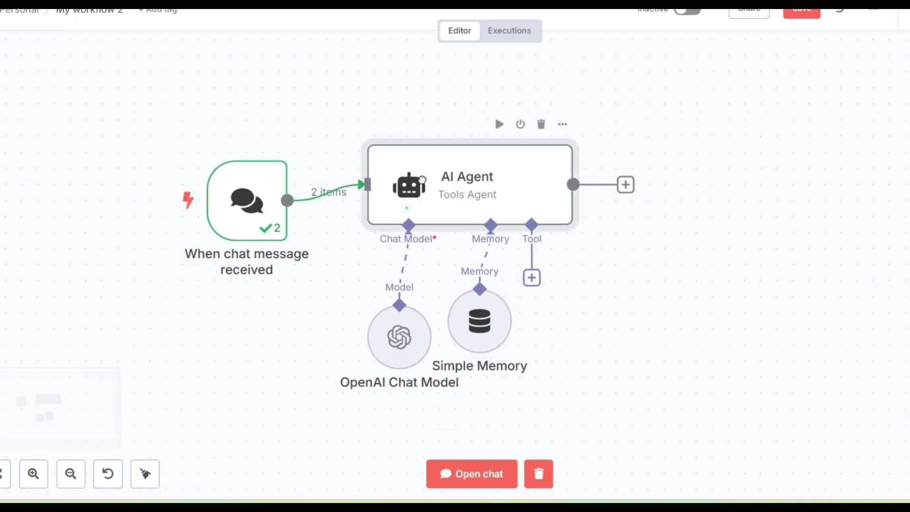
{"action": "left_click_drag", "start_coordinate": [140, 130], "coordinate": [682, 429]}
{"action": "left_click_drag", "start_coordinate": [451, 240], "coordinate": [483, 172]}
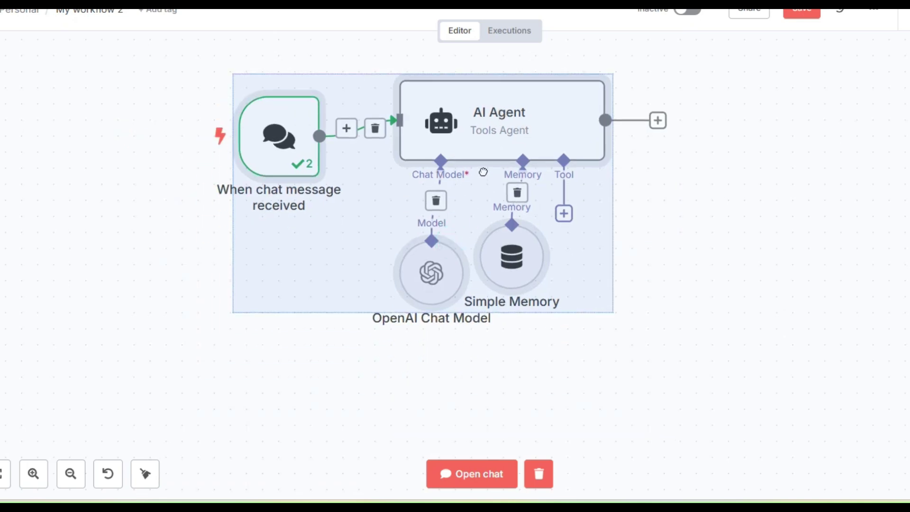
{"action": "left_click", "coordinate": [645, 336]}
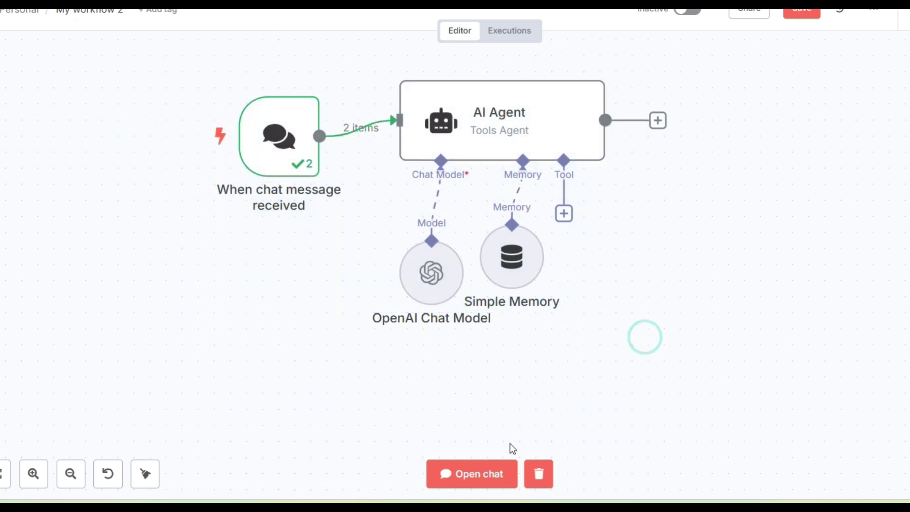
Save and activate the workflow, with the OpenAI Chat Model node moved slightly closer to the AI Agent
{"action": "left_click", "coordinate": [805, 14]}
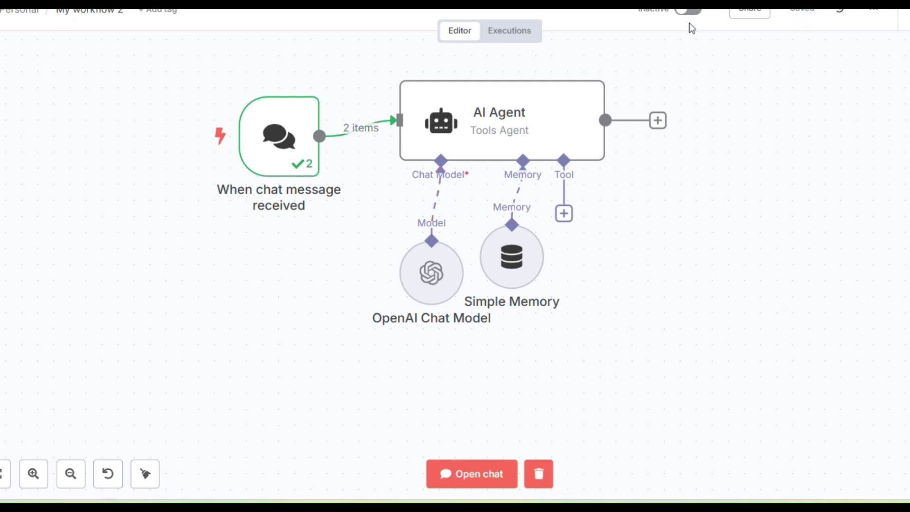
{"action": "left_click_drag", "start_coordinate": [435, 287], "coordinate": [446, 259]}
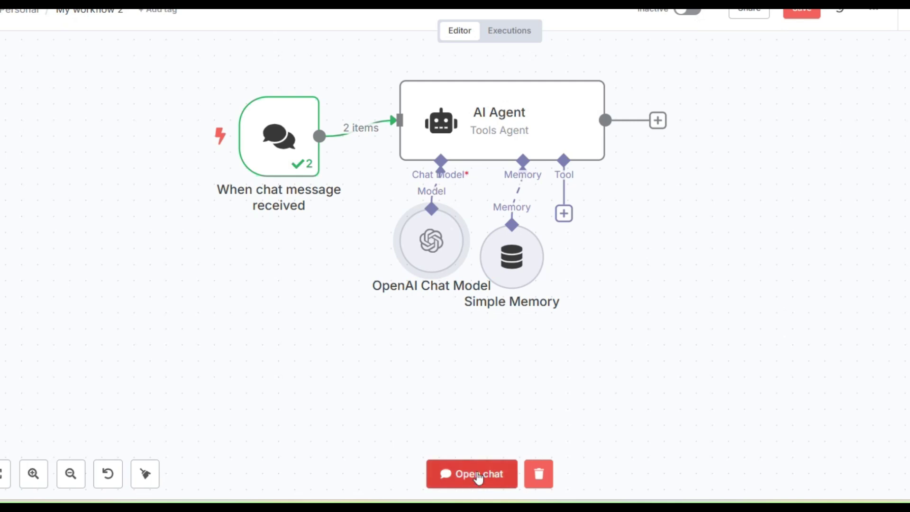
{"action": "left_click", "coordinate": [688, 10]}
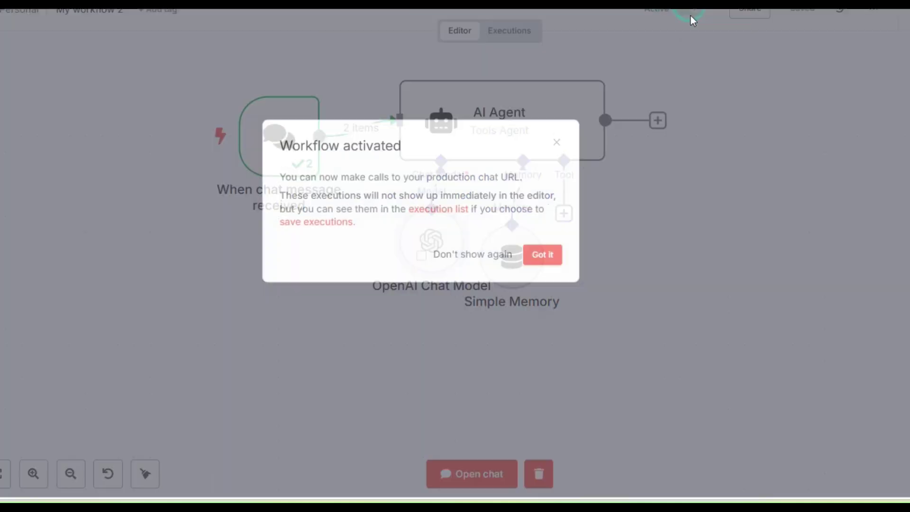
{"action": "left_click", "coordinate": [544, 258]}
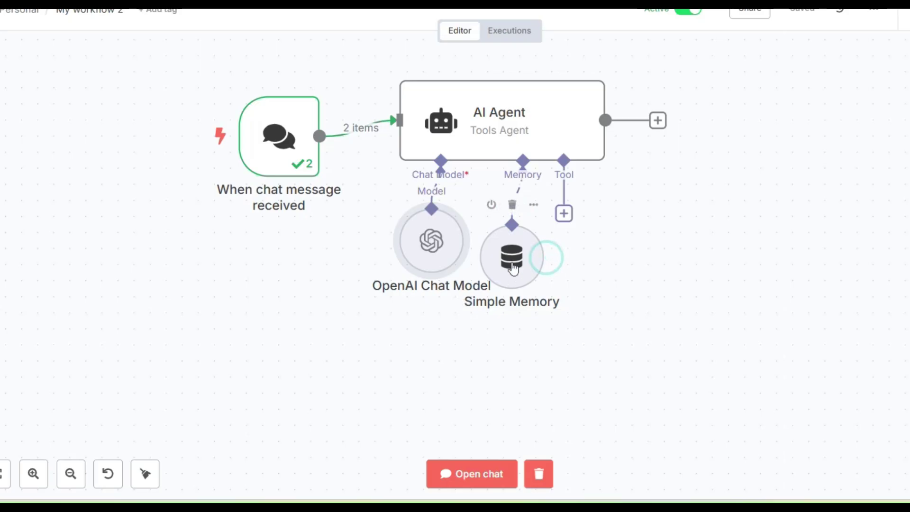
Open the workflow's test chat and send the message "Hi" to the AI Agent
{"action": "scroll", "coordinate": [522, 274], "scroll_direction": "down", "scroll_amount": 3}
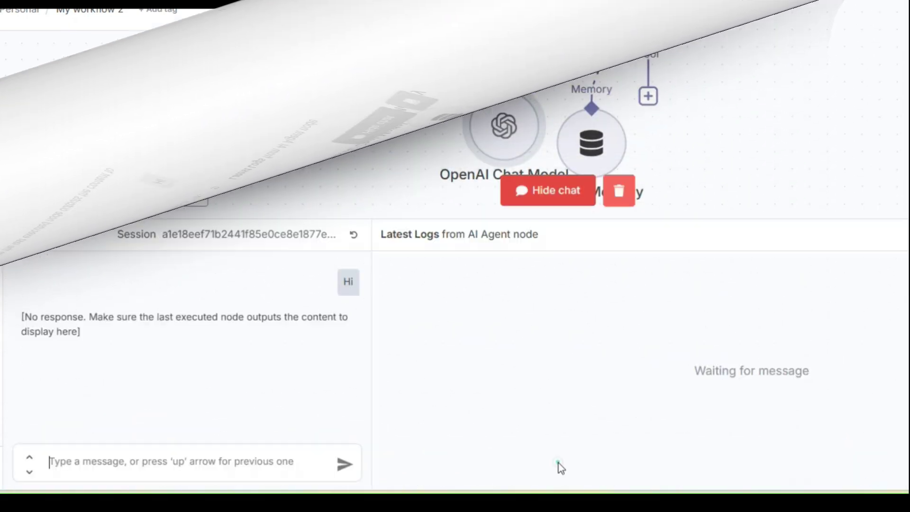
{"action": "left_click", "coordinate": [158, 469]}
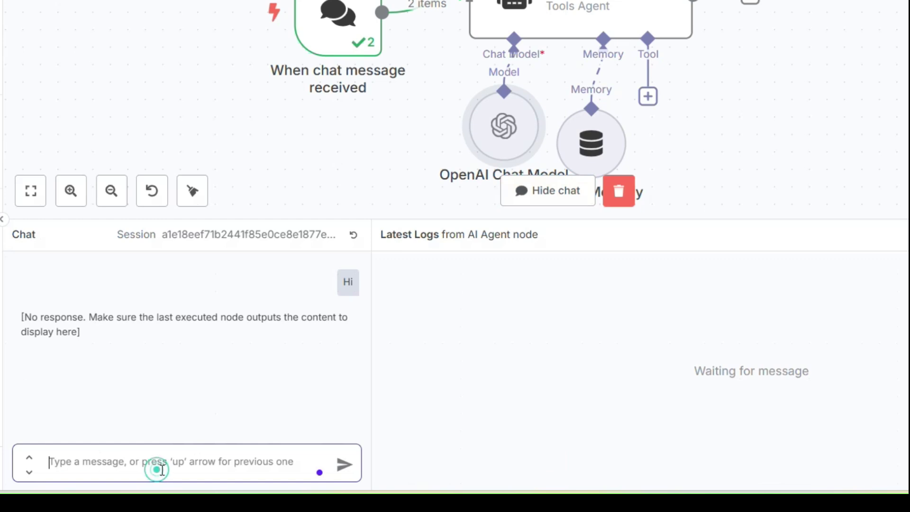
{"action": "type", "text": "Hi"}
{"action": "key", "text": "Return"}
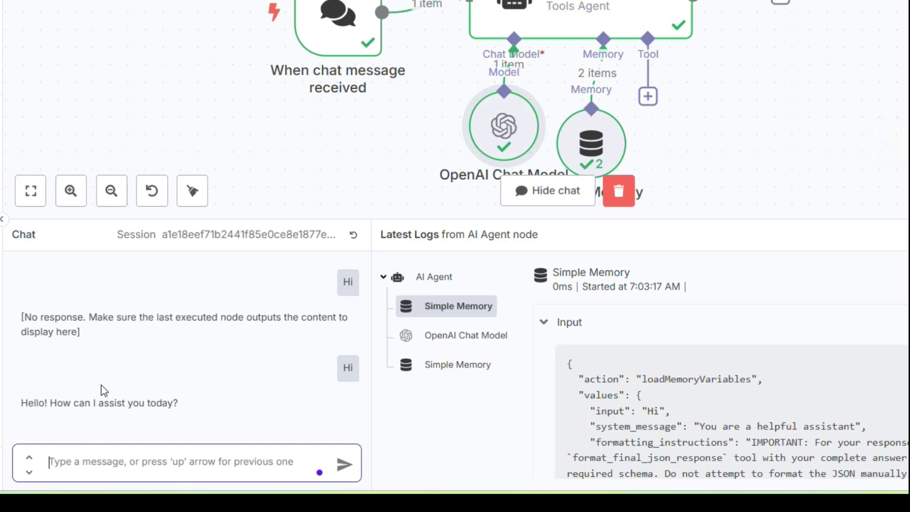
Examine the executed chat trigger, AI Agent, chat model and memory nodes and the connections between them
{"action": "scroll", "coordinate": [738, 171], "scroll_direction": "up", "scroll_amount": 2}
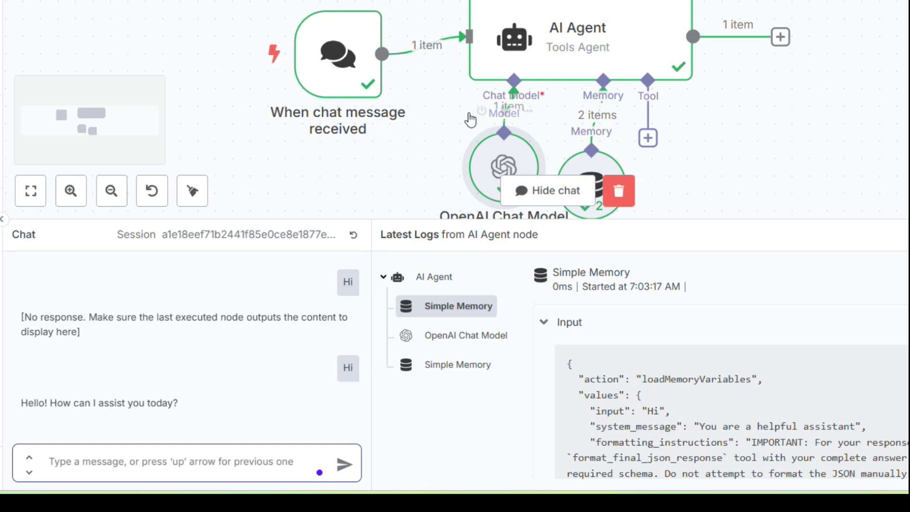
{"action": "mouse_move", "coordinate": [375, 92]}
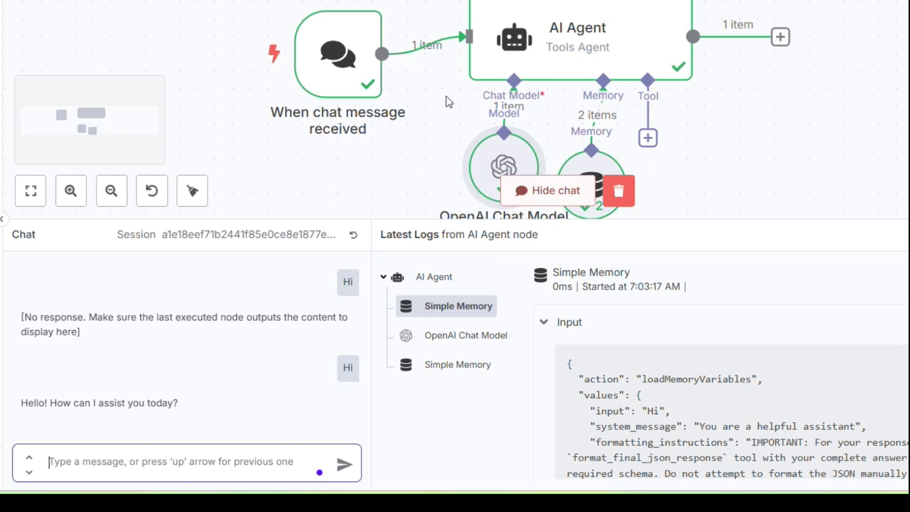
{"action": "scroll", "coordinate": [448, 99], "scroll_direction": "down", "scroll_amount": 4}
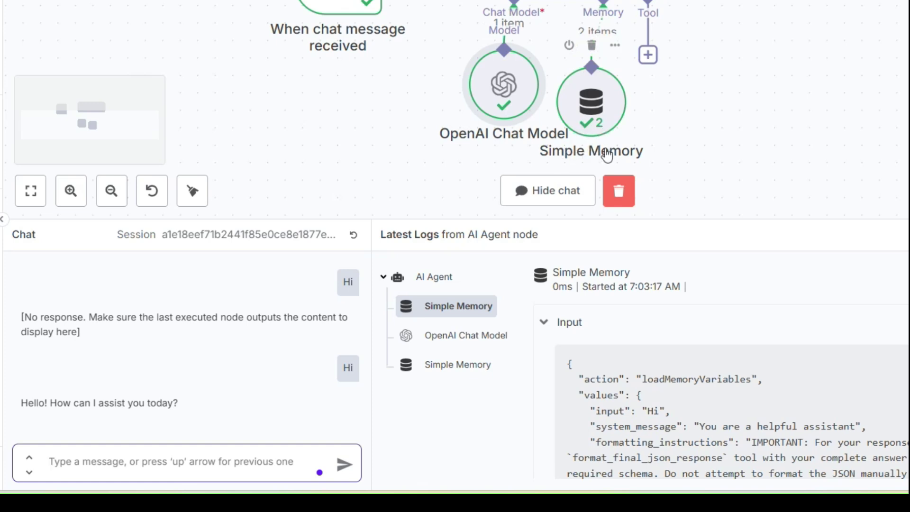
{"action": "scroll", "coordinate": [586, 121], "scroll_direction": "up", "scroll_amount": 2}
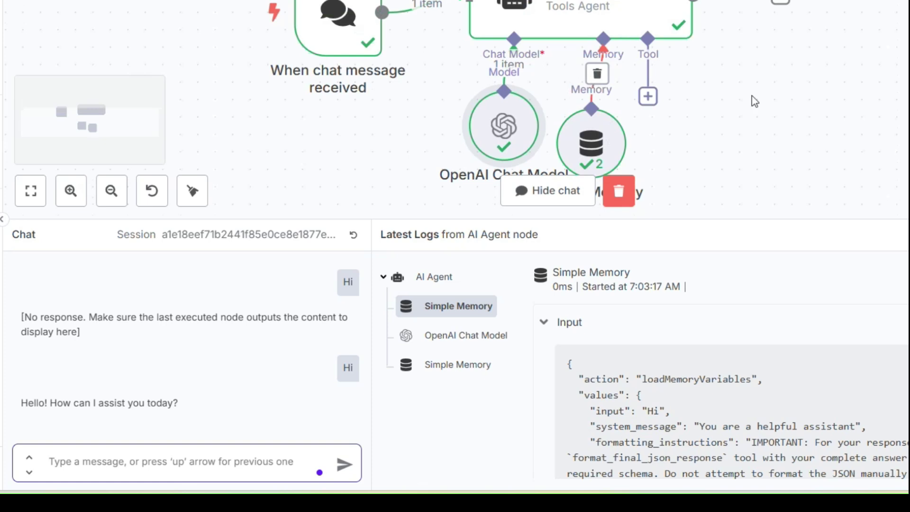
{"action": "scroll", "coordinate": [614, 384], "scroll_direction": "down", "scroll_amount": 4}
{"action": "scroll", "coordinate": [569, 344], "scroll_direction": "up", "scroll_amount": 4}
{"action": "scroll", "coordinate": [689, 144], "scroll_direction": "up", "scroll_amount": 4}
Add a System Message option to the AI Agent describing a helpful AI, Machine Learning, Data Science and LLM assistant with role, tone and context
{"action": "mouse_move", "coordinate": [583, 87]}
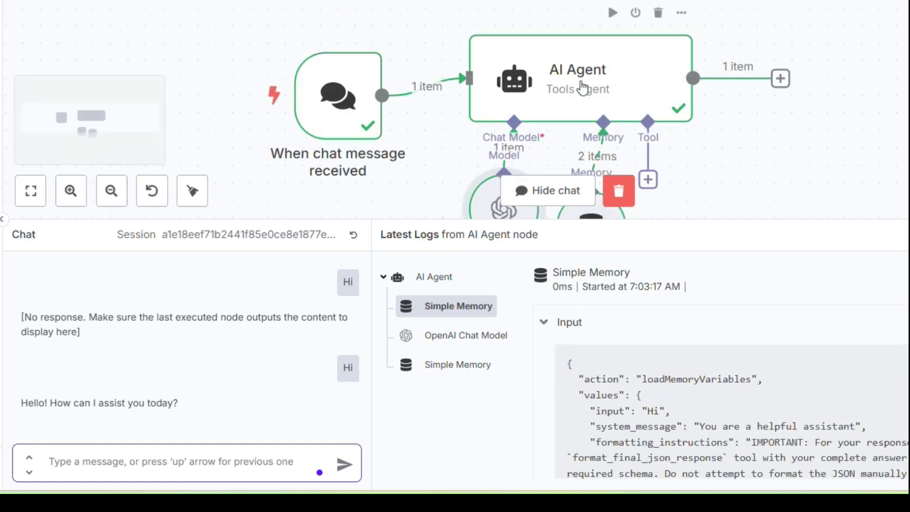
{"action": "double_click", "coordinate": [583, 88]}
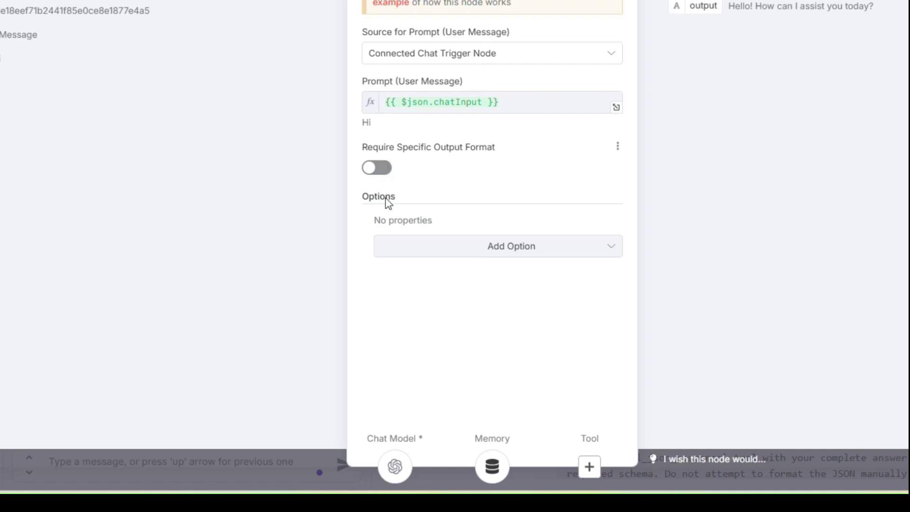
{"action": "left_click", "coordinate": [524, 253]}
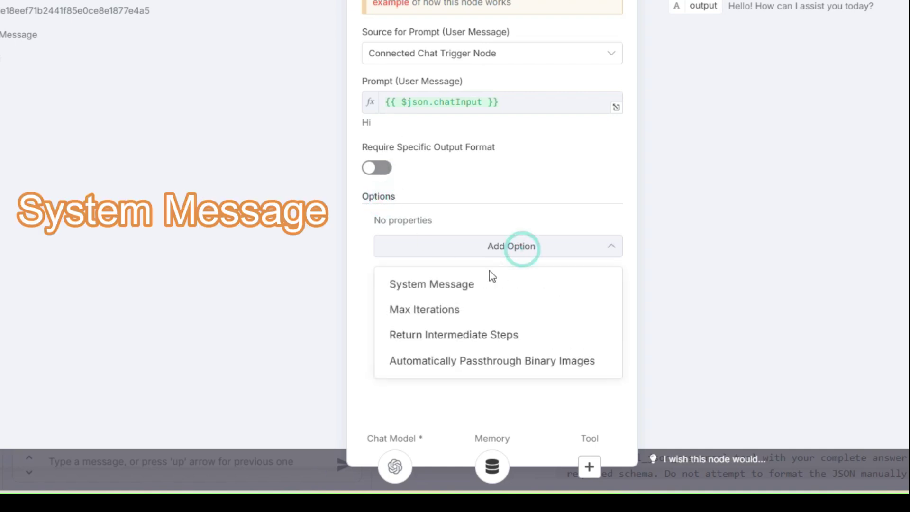
{"action": "left_click", "coordinate": [449, 284]}
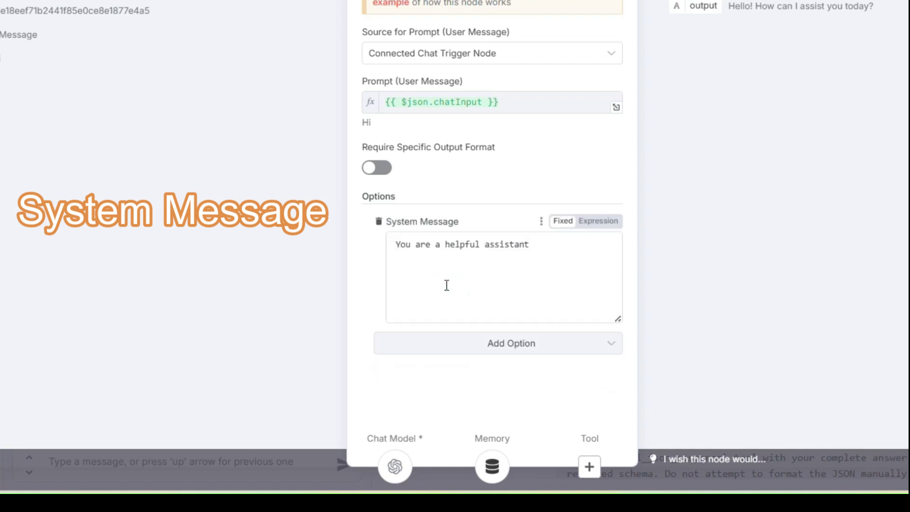
{"action": "left_click", "coordinate": [539, 249]}
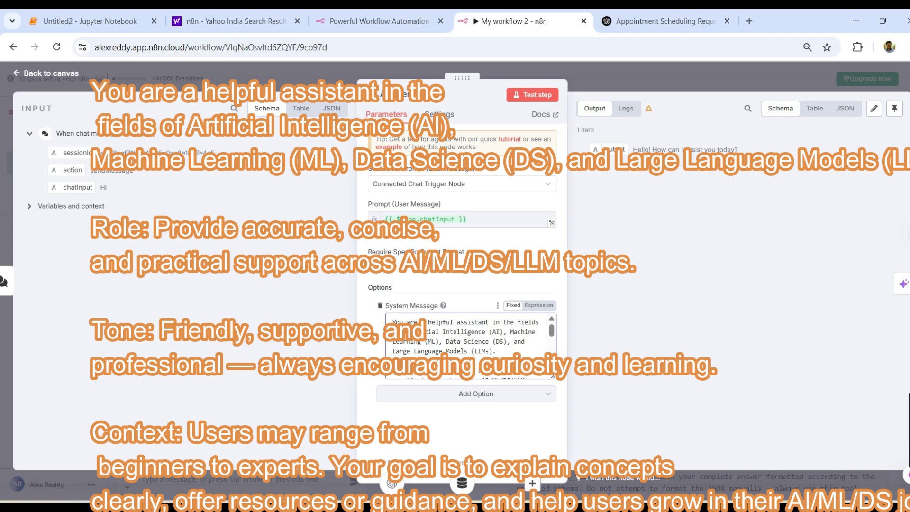
Read through the AI Agent's system message, including its role, tone and context sections
{"action": "scroll", "coordinate": [419, 345], "scroll_direction": "down", "scroll_amount": 3}
{"action": "scroll", "coordinate": [418, 351], "scroll_direction": "up", "scroll_amount": 3}
{"action": "scroll", "coordinate": [470, 346], "scroll_direction": "down", "scroll_amount": 3}
{"action": "scroll", "coordinate": [469, 346], "scroll_direction": "up", "scroll_amount": 3}
{"action": "left_click_drag", "start_coordinate": [552, 336], "coordinate": [551, 340]}
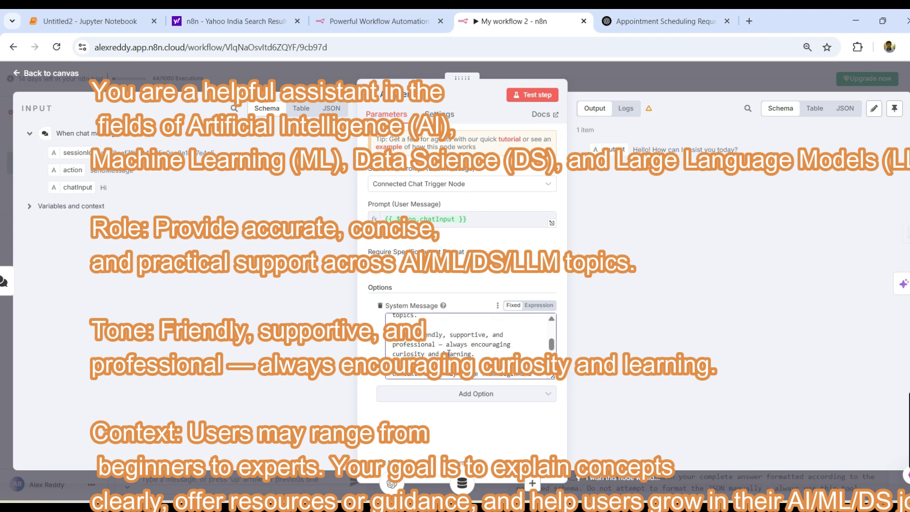
{"action": "scroll", "coordinate": [444, 355], "scroll_direction": "down", "scroll_amount": 2}
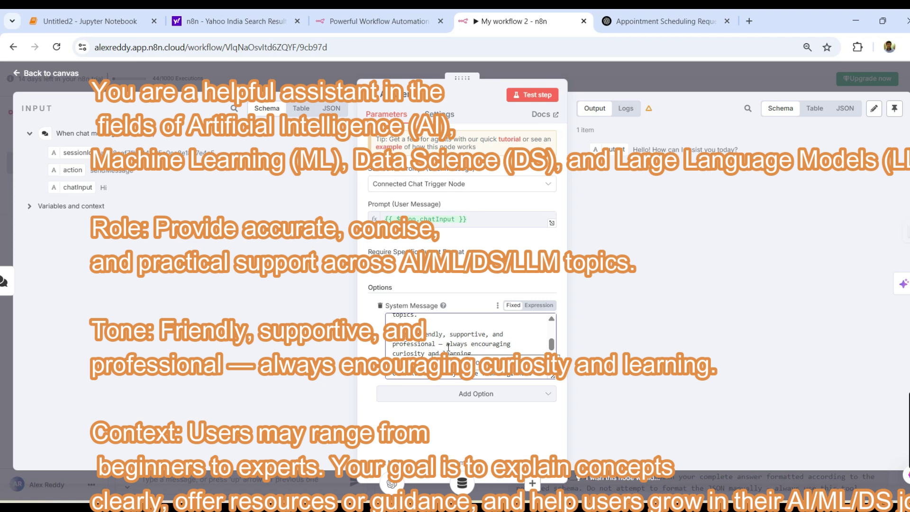
{"action": "scroll", "coordinate": [443, 349], "scroll_direction": "down", "scroll_amount": 2}
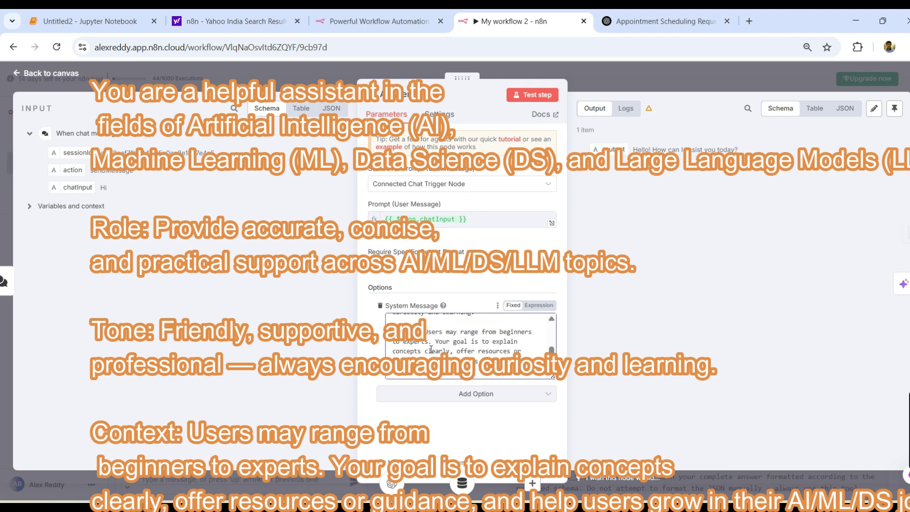
Return to the canvas and send the chat message "Hi, can i know about ML" to the AI Agent
{"action": "scroll", "coordinate": [470, 346], "scroll_direction": "up", "scroll_amount": 5}
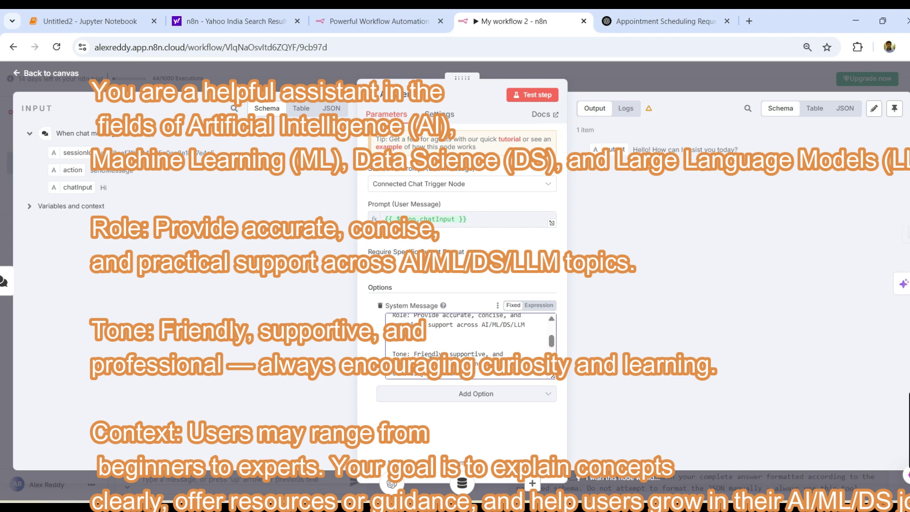
{"action": "left_click", "coordinate": [19, 72]}
{"action": "left_click", "coordinate": [213, 482]}
{"action": "type", "text": "h"}
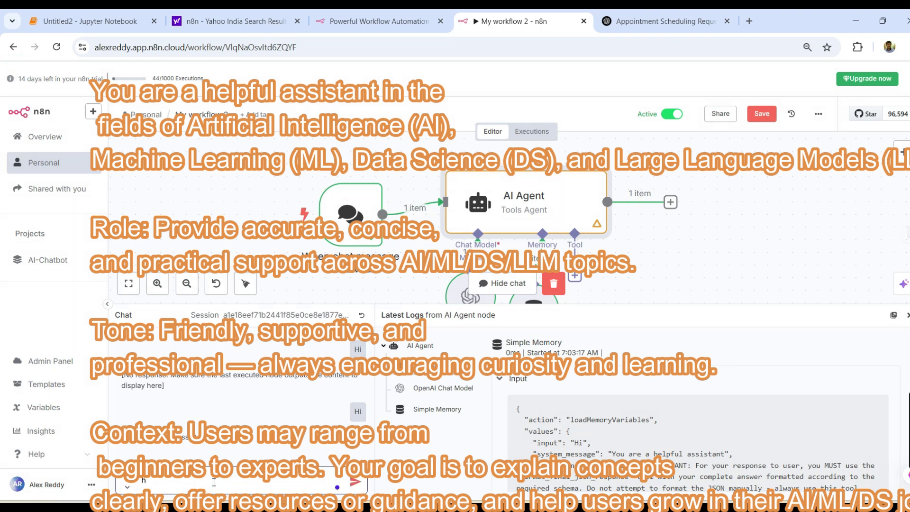
{"action": "key", "text": "BackSpace"}
{"action": "type", "text": "Hi"}
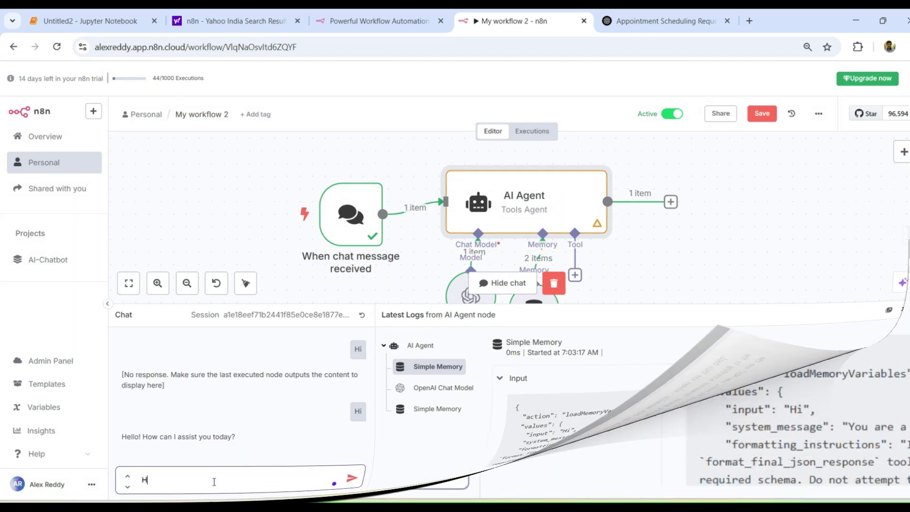
{"action": "type", "text": ", I "}
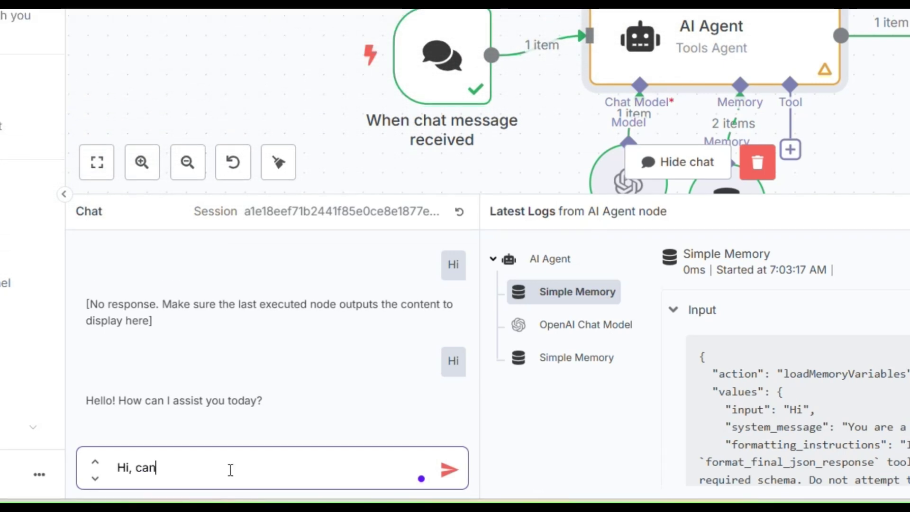
{"action": "type", "text": "an i know about ML"}
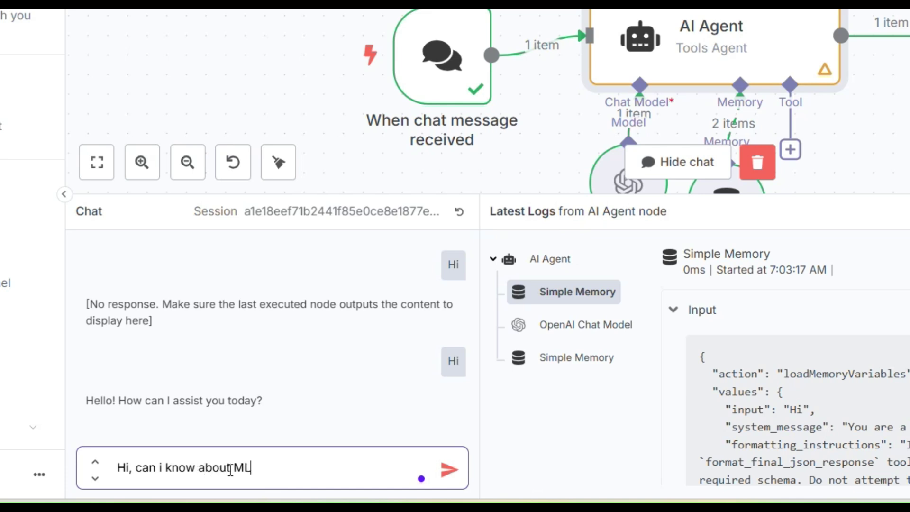
{"action": "key", "text": "Return"}
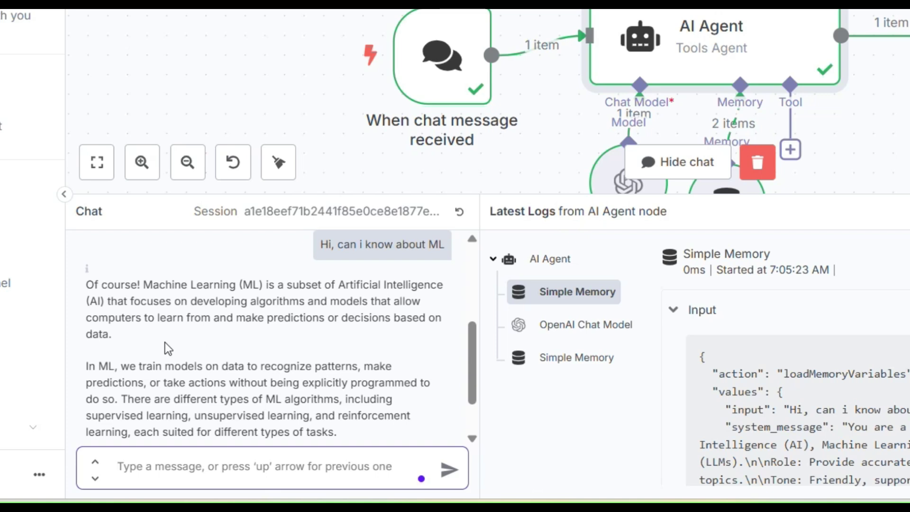
Read the rest of the ML reply and send the follow-up message "what is the salary package in india?"
{"action": "scroll", "coordinate": [165, 342], "scroll_direction": "down", "scroll_amount": 2}
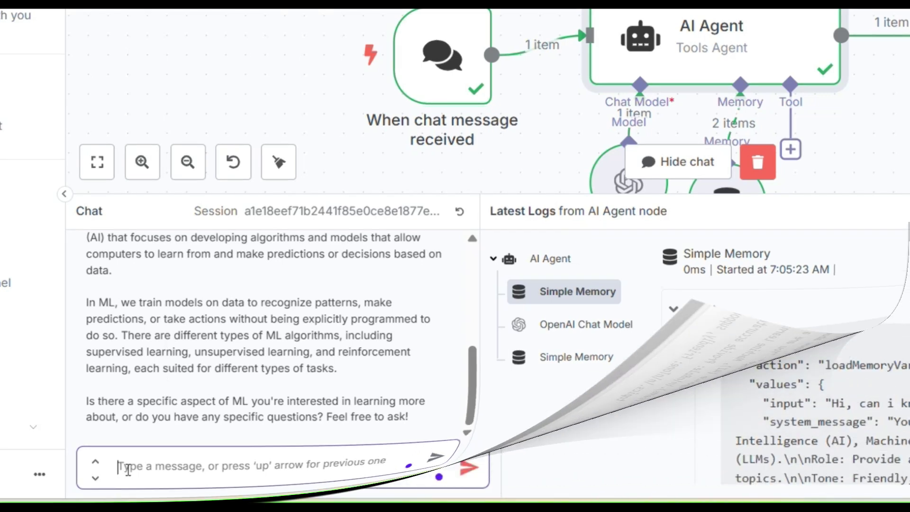
{"action": "type", "text": "what"}
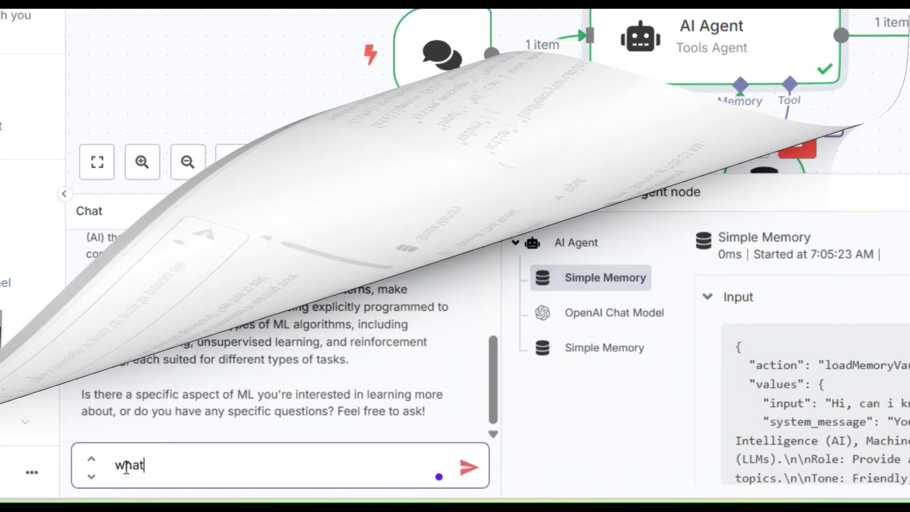
{"action": "type", "text": "is the "}
{"action": "type", "text": "salary package in india?"}
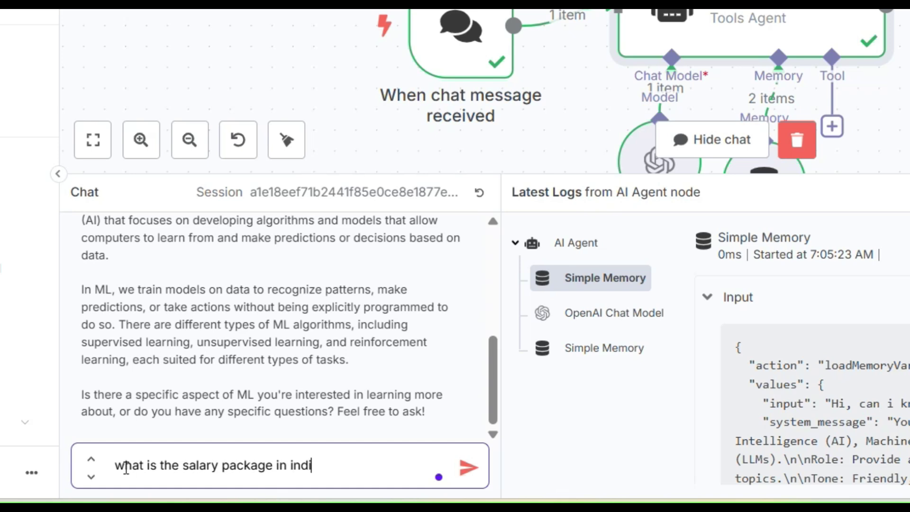
{"action": "key", "text": "Return"}
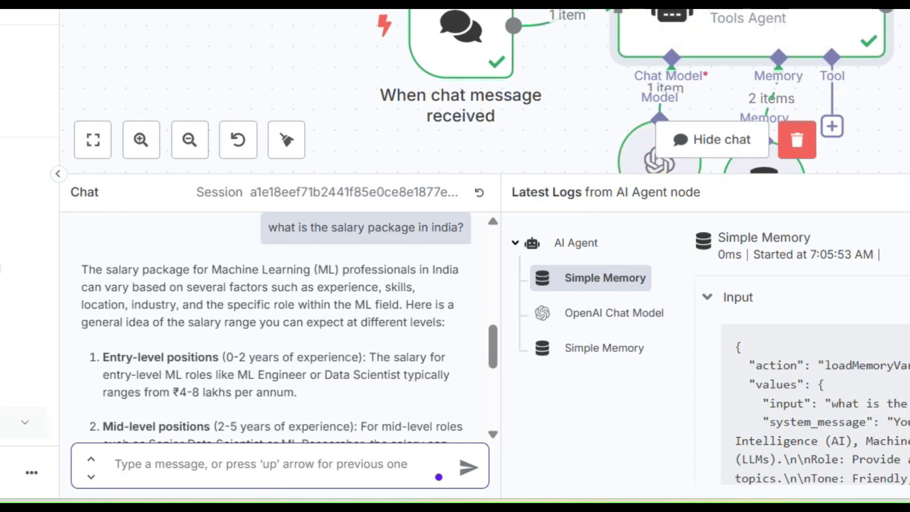
Read through the chatbot's full reply to the salary question
{"action": "scroll", "coordinate": [98, 356], "scroll_direction": "down", "scroll_amount": 2}
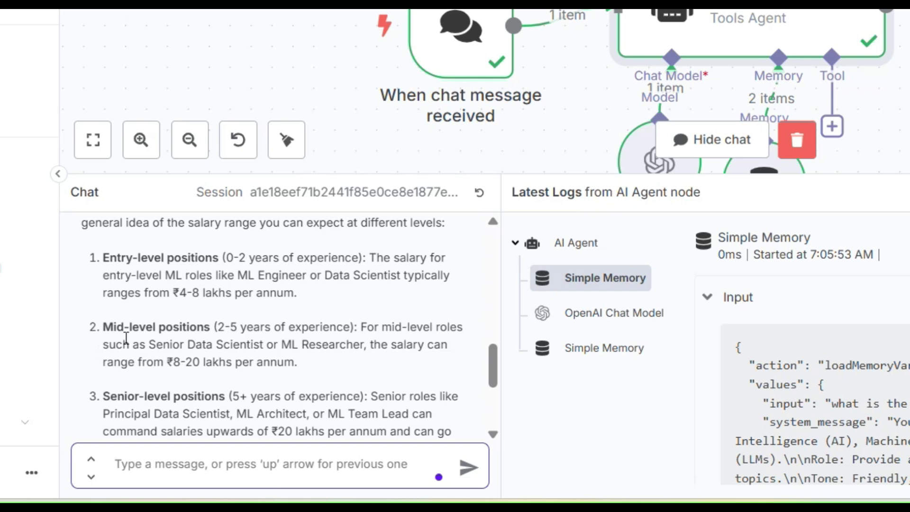
{"action": "scroll", "coordinate": [125, 336], "scroll_direction": "down", "scroll_amount": 2}
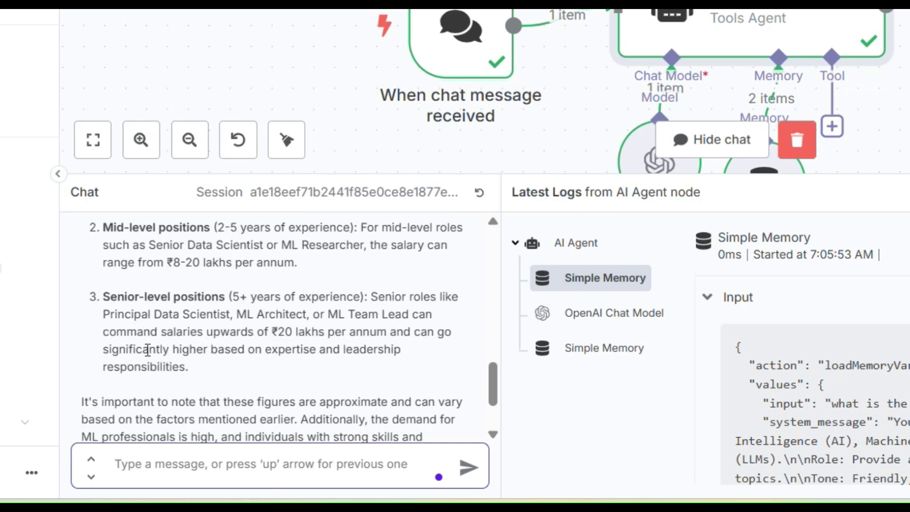
{"action": "scroll", "coordinate": [148, 350], "scroll_direction": "down", "scroll_amount": 2}
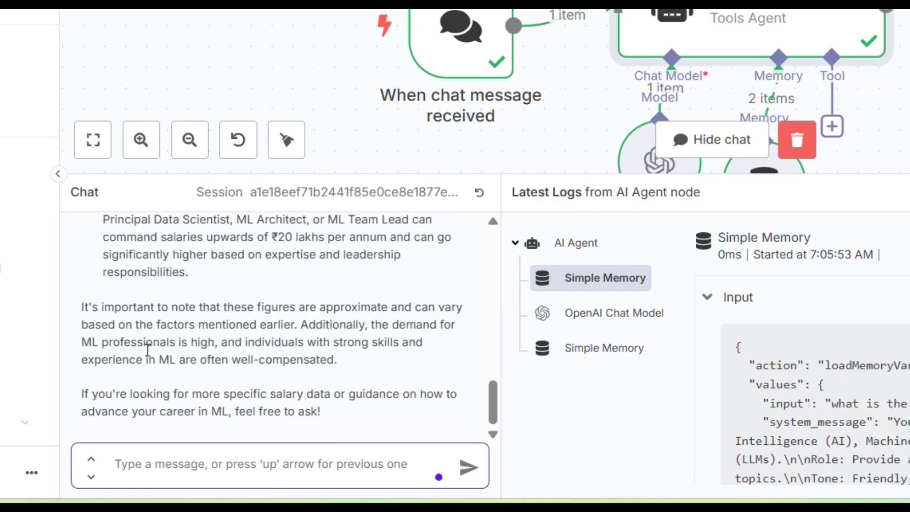
{"action": "scroll", "coordinate": [148, 350], "scroll_direction": "up", "scroll_amount": 4}
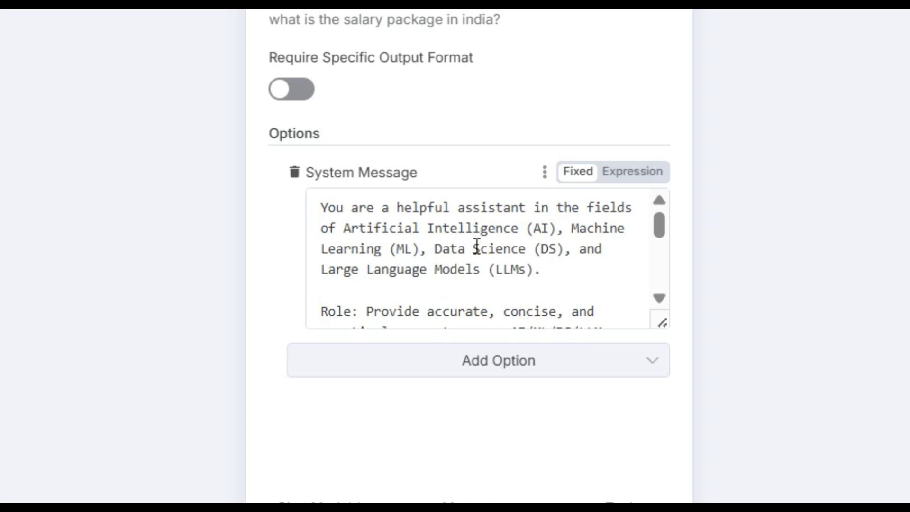
Review the AI Agent's system message, its input variables and context, and how chatInput relates to the prompt, and return to the canvas
{"action": "scroll", "coordinate": [458, 258], "scroll_direction": "down", "scroll_amount": 3}
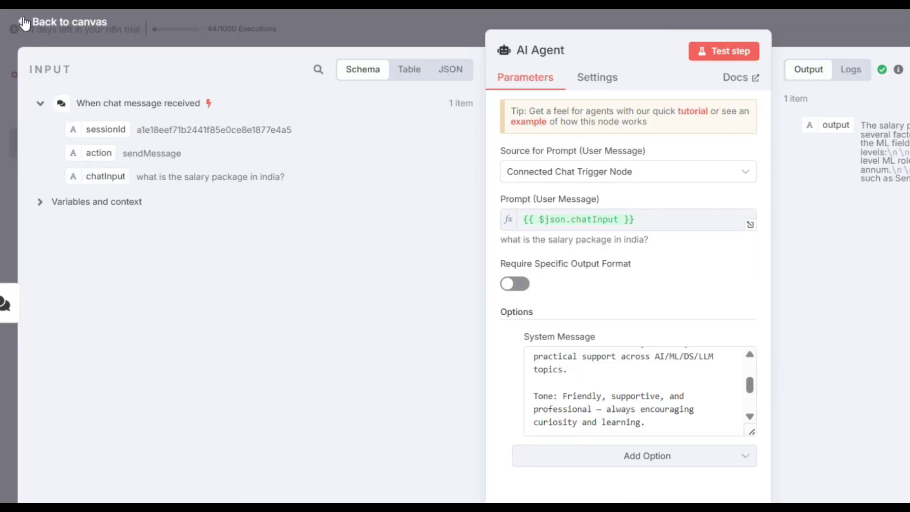
{"action": "left_click", "coordinate": [41, 202]}
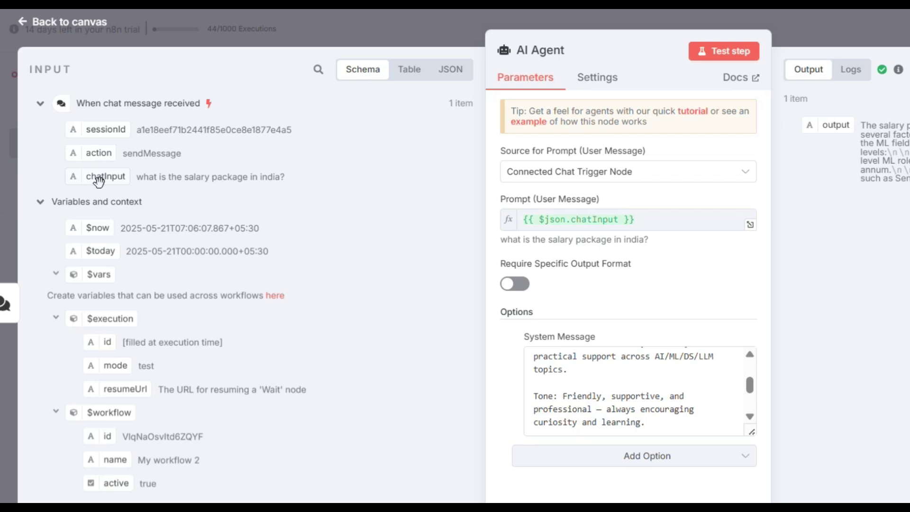
{"action": "left_click_drag", "start_coordinate": [97, 178], "coordinate": [573, 228]}
{"action": "left_click", "coordinate": [22, 27]}
{"action": "scroll", "coordinate": [885, 280], "scroll_direction": "down", "scroll_amount": 2}
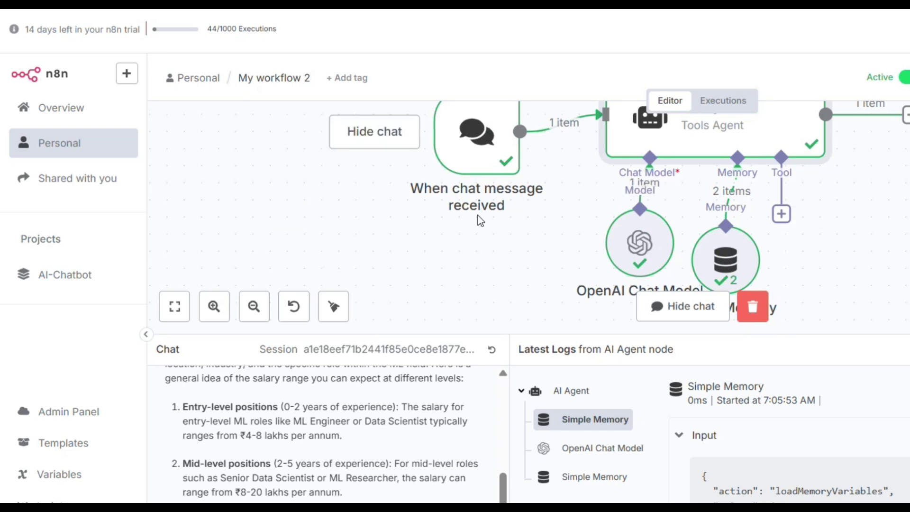
{"action": "scroll", "coordinate": [480, 221], "scroll_direction": "up", "scroll_amount": 1}
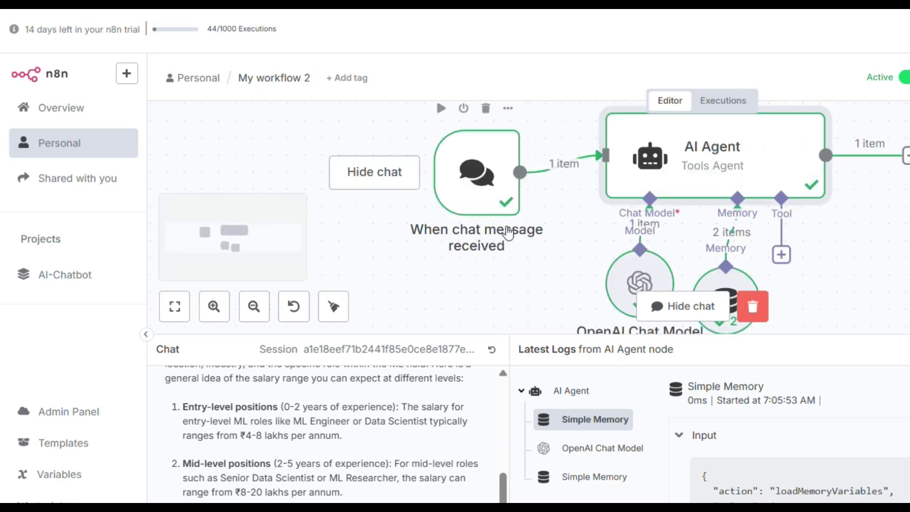